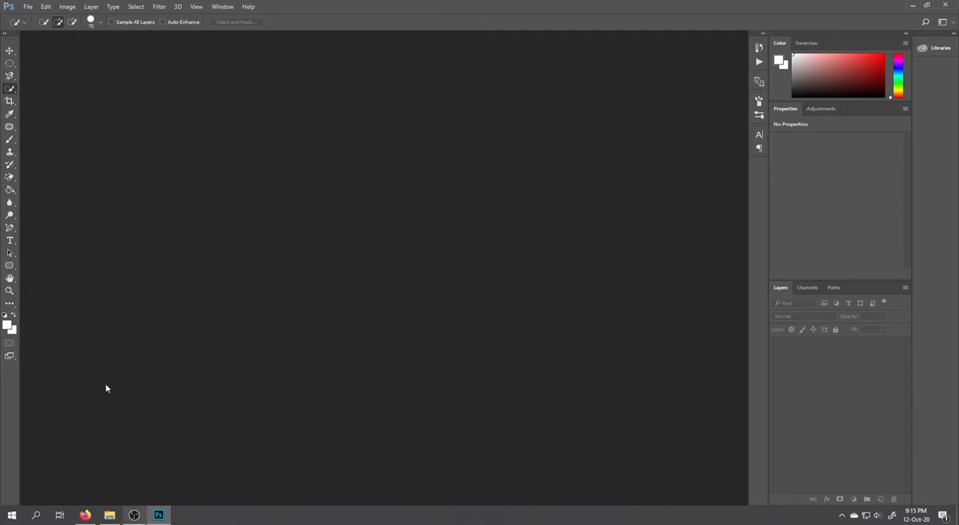
Open the portrait of the man in a black jacket from the Background (Latar Belakang) folder with the Crop tool active
right_click(10, 102)
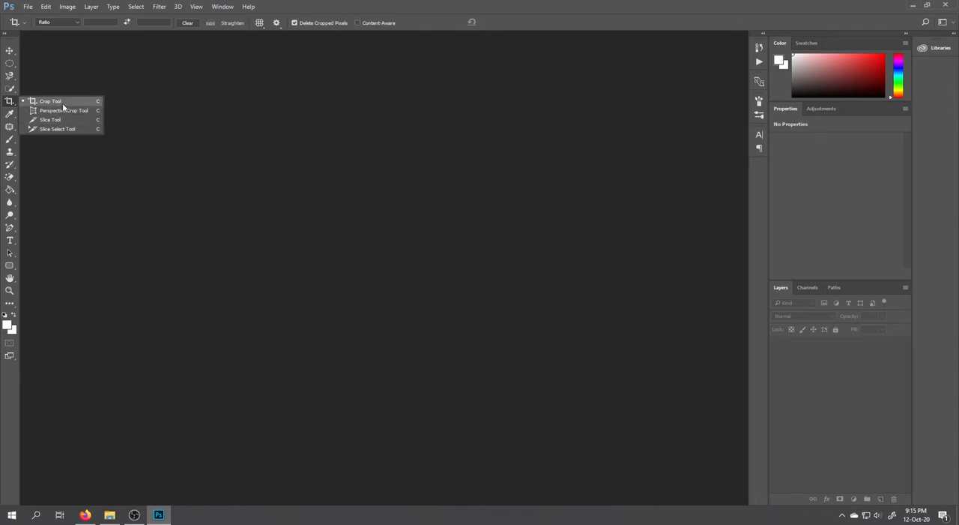
left_click(159, 105)
left_click(109, 514)
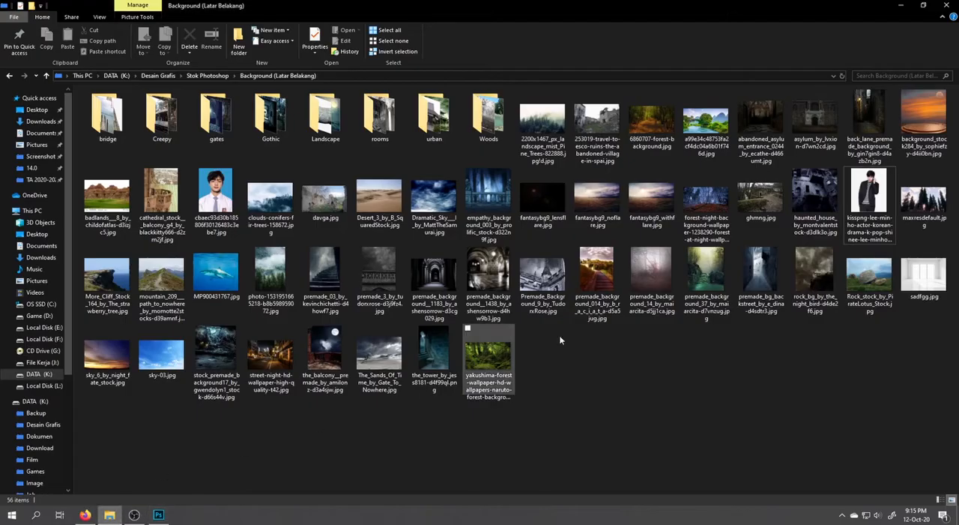
left_click_drag(870, 197, 398, 192)
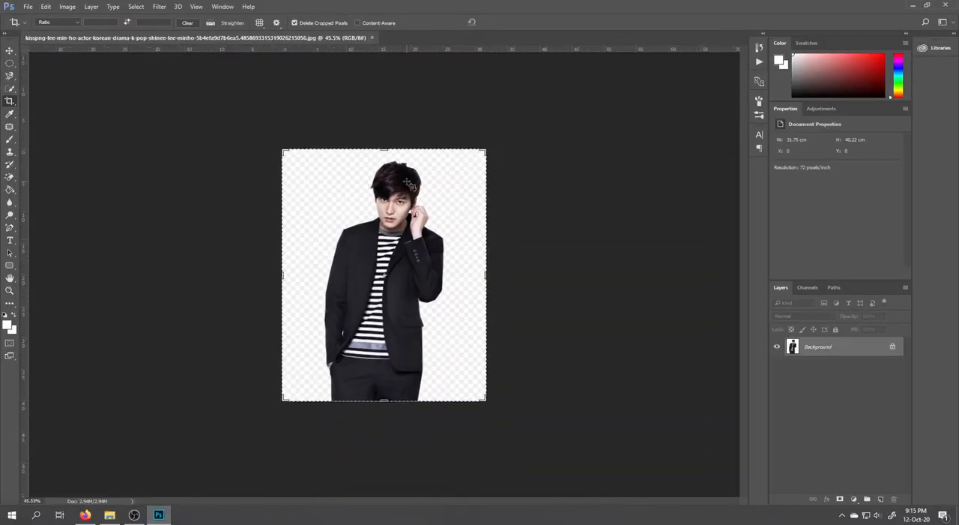
scroll(407, 183, "down", 1)
scroll(409, 183, "up", 6)
scroll(424, 195, "down", 4)
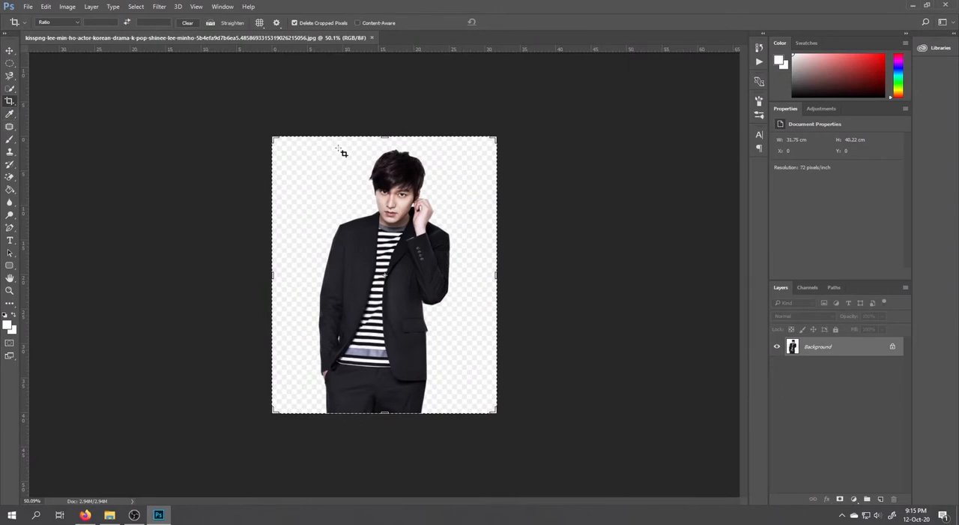
left_click_drag(308, 143, 458, 410)
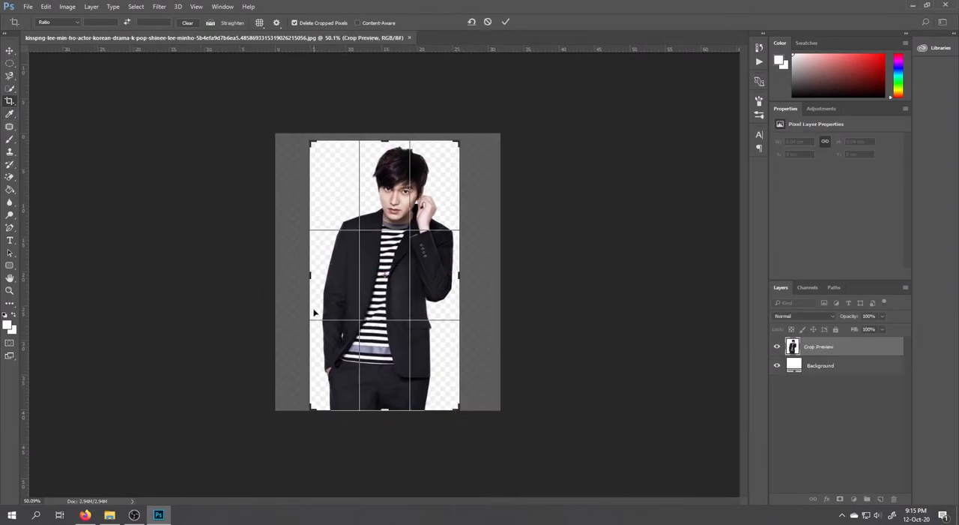
left_click_drag(307, 273, 307, 275)
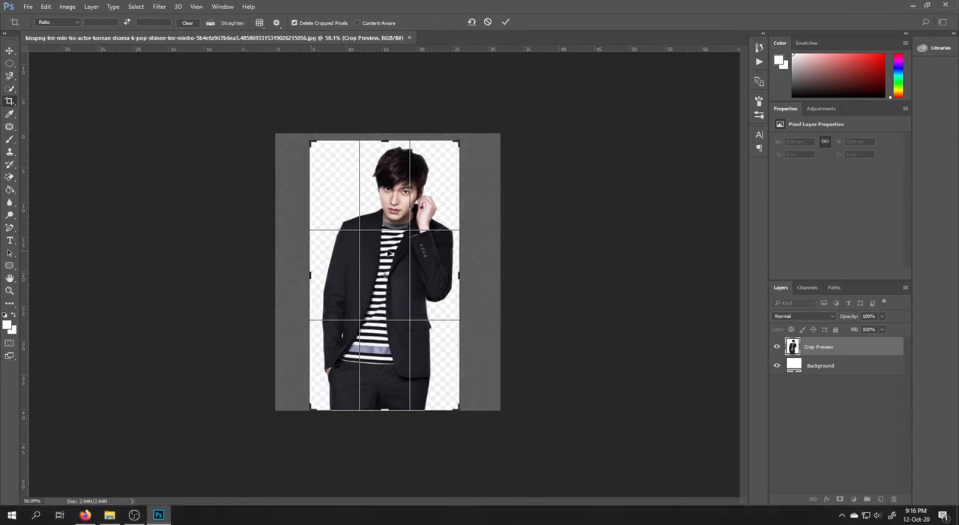
left_click(393, 251)
right_click(403, 202)
left_click(427, 217)
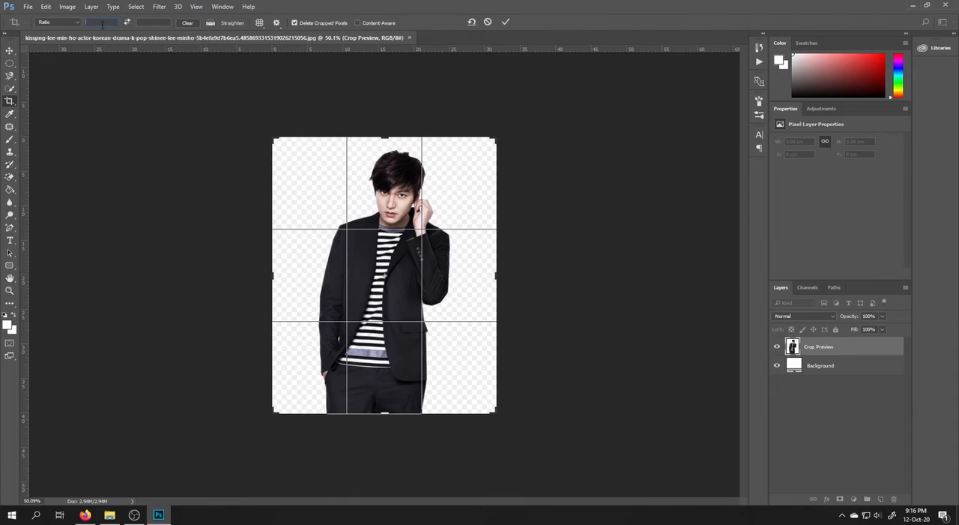
Crop the portrait at a 4 : 6 ratio, framing the man's head, raised hand and upper body
key("Tab")
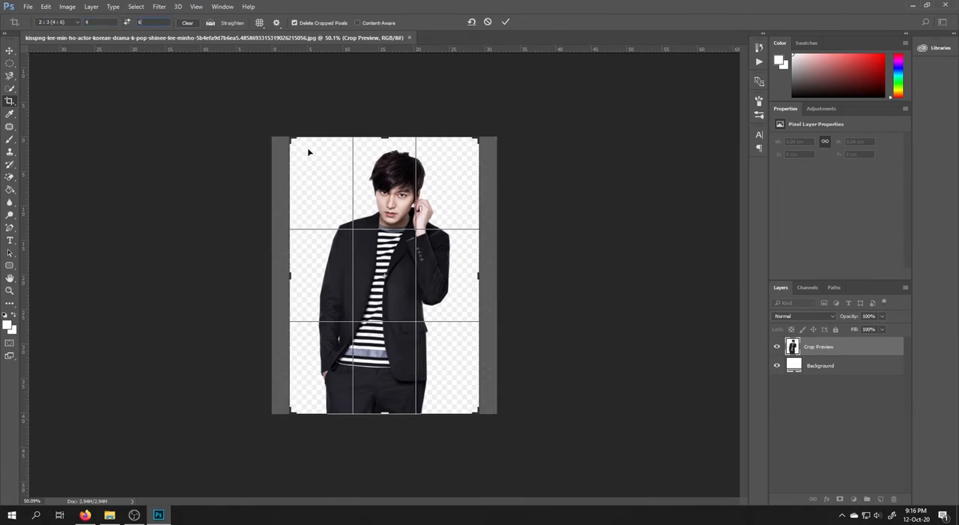
left_click_drag(481, 412, 426, 358)
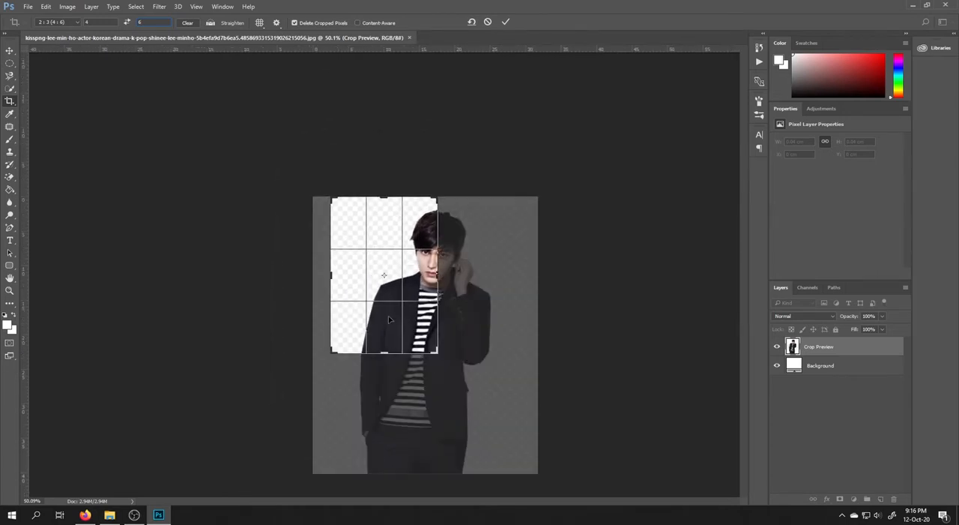
left_click_drag(388, 315, 349, 309)
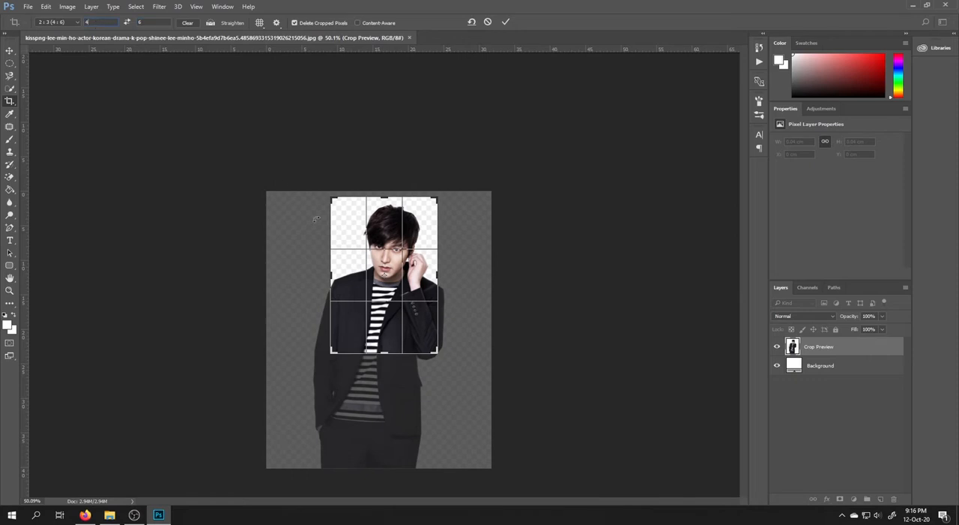
mouse_move(334, 350)
left_mouse_down()
mouse_move(252, 353)
mouse_move(349, 334)
mouse_move(333, 358)
left_mouse_up()
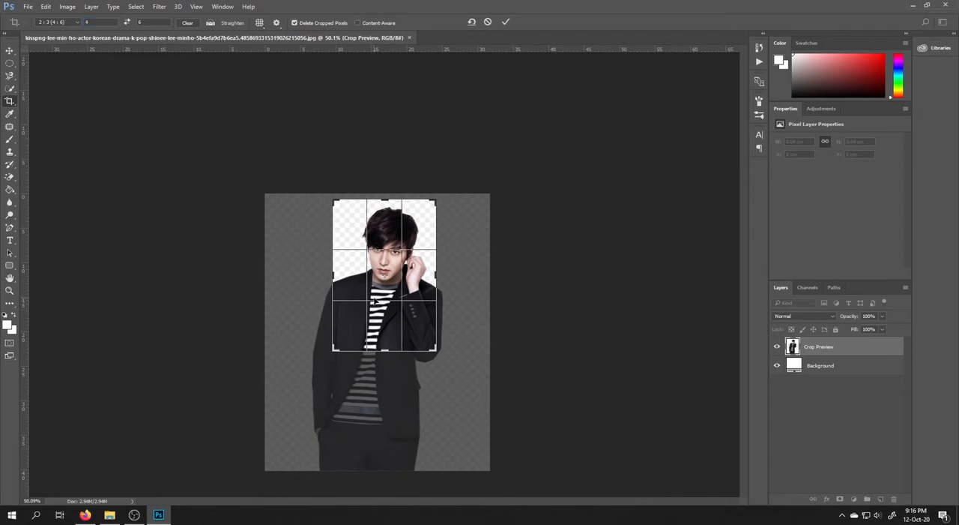
key("Return")
key("ctrl+0")
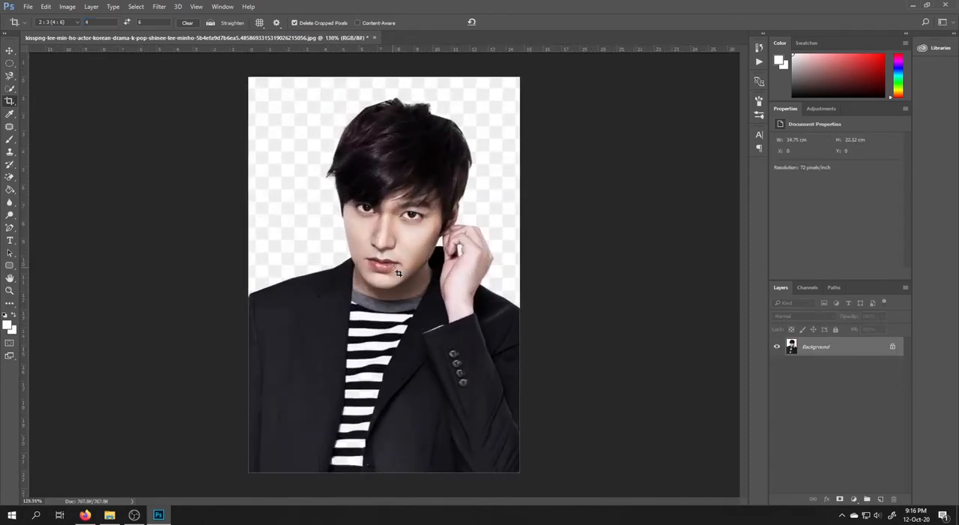
key("ctrl+minus")
right_click(10, 101)
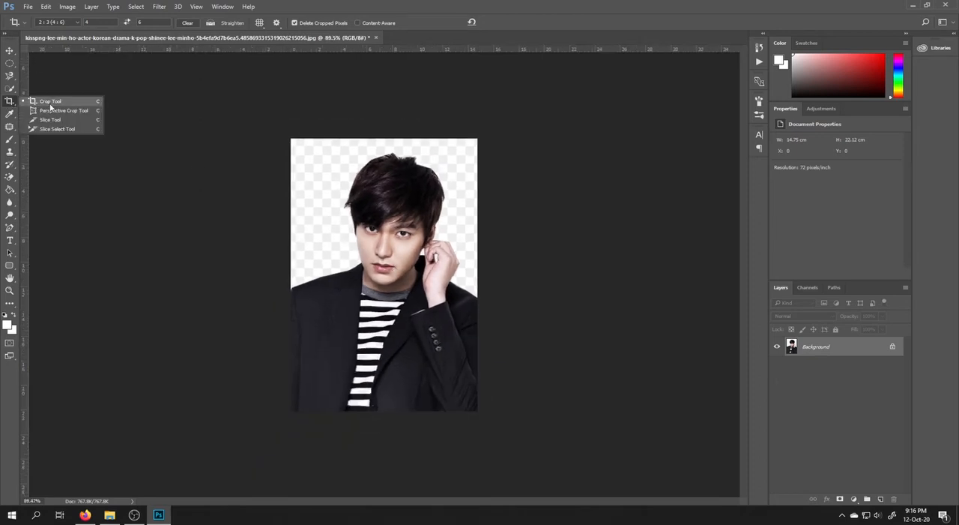
left_click(210, 182)
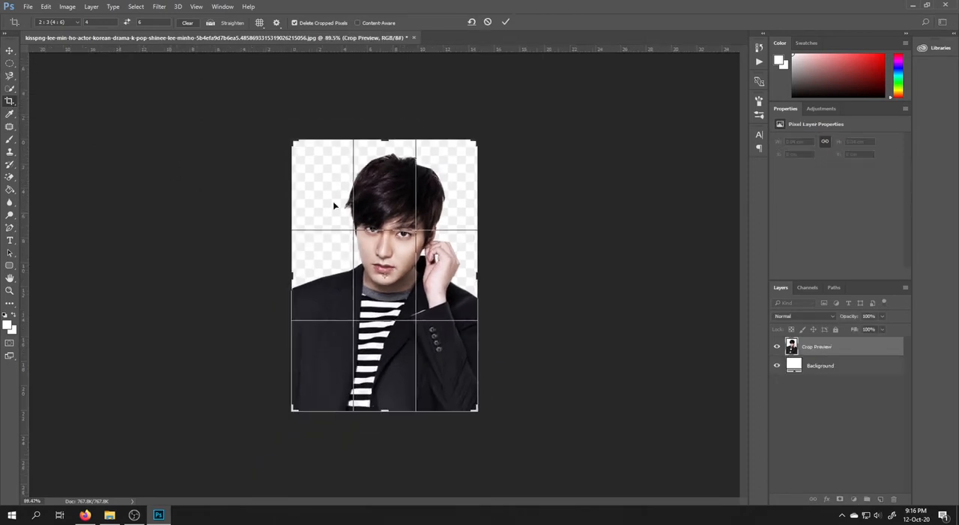
key("Return")
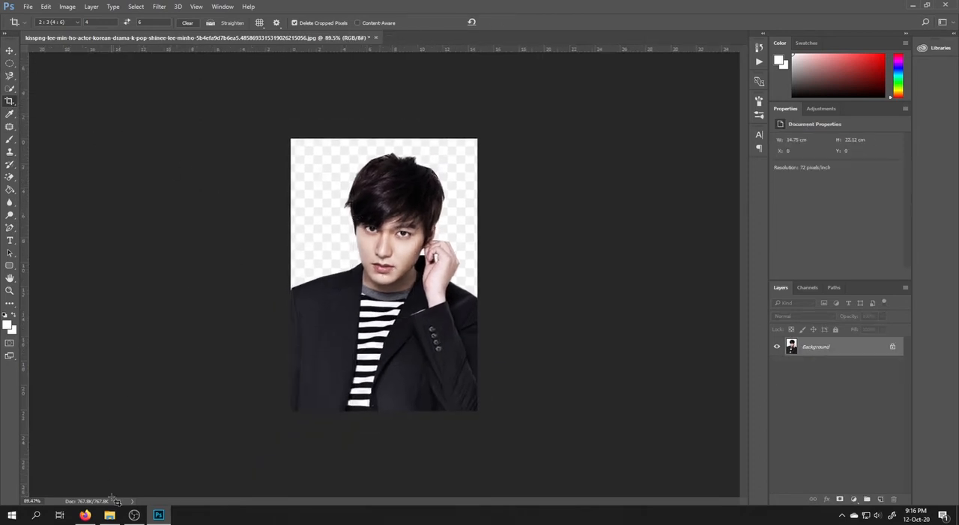
left_click(10, 114)
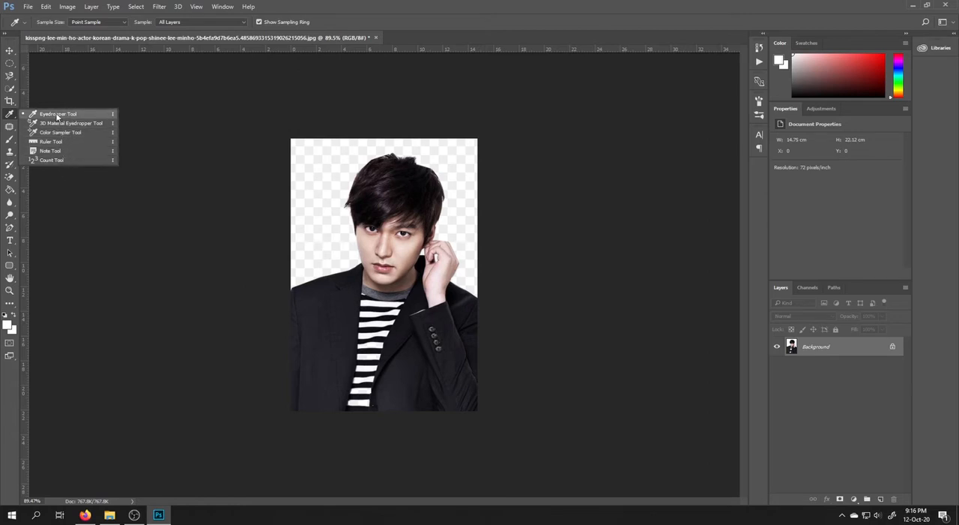
left_click(10, 50)
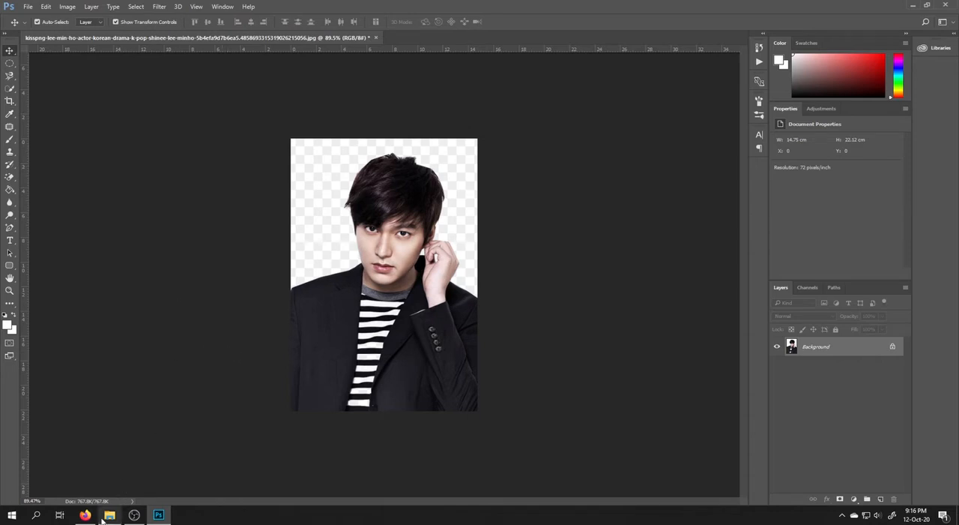
Switch to Firefox, search Google Images for "color pallete" and open the Beach Color Palette image in Photoshop
mouse_move(85, 515)
left_click(93, 479)
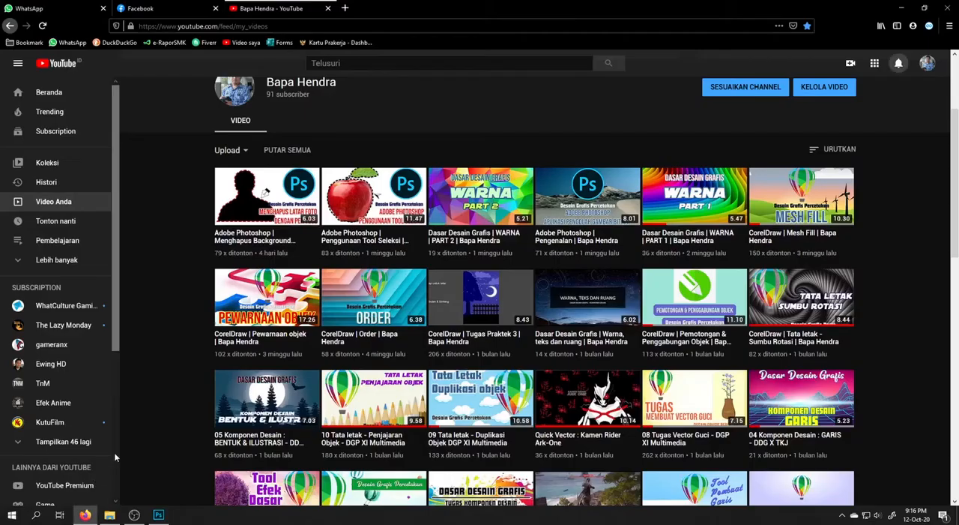
left_click(344, 8)
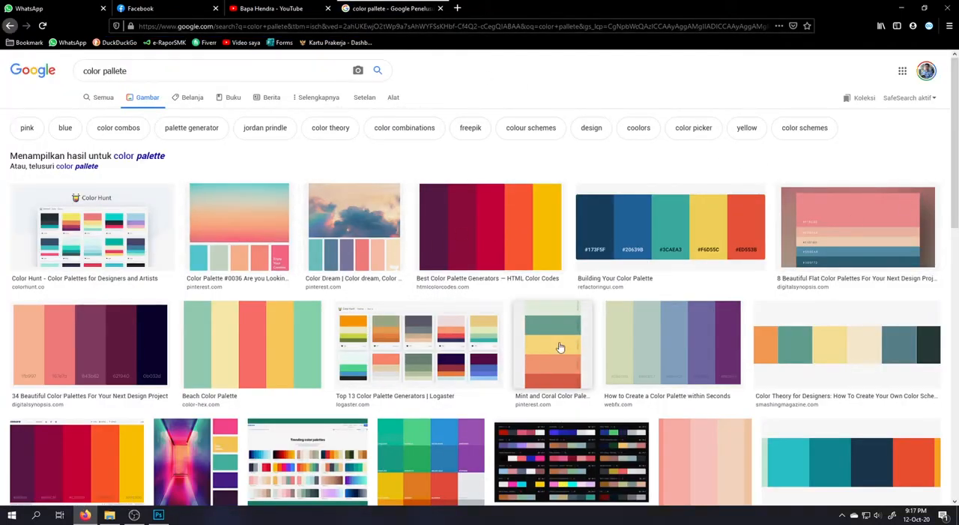
left_click(270, 353)
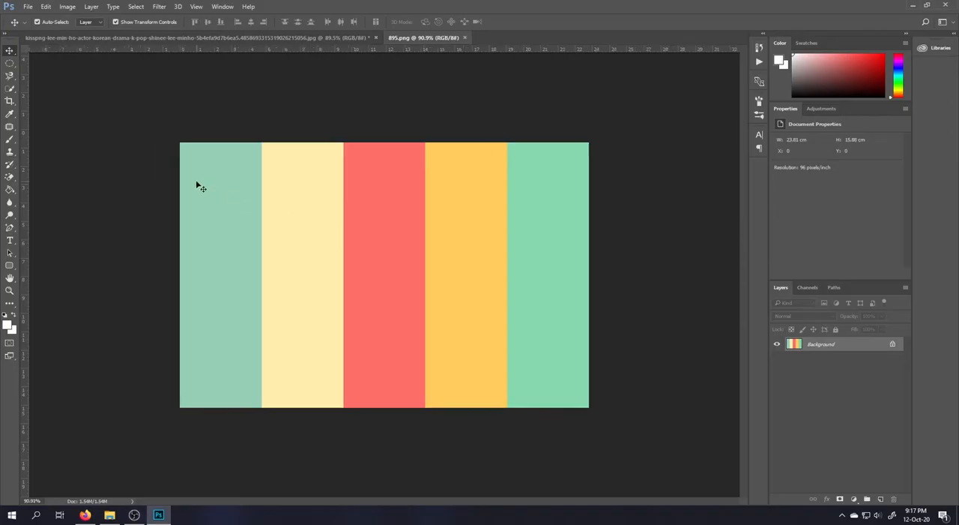
Sample the palette's pale yellow stripe and the grey-green stripe beside it as foreground color with the Eyedropper tool
scroll(294, 281, "up", 3)
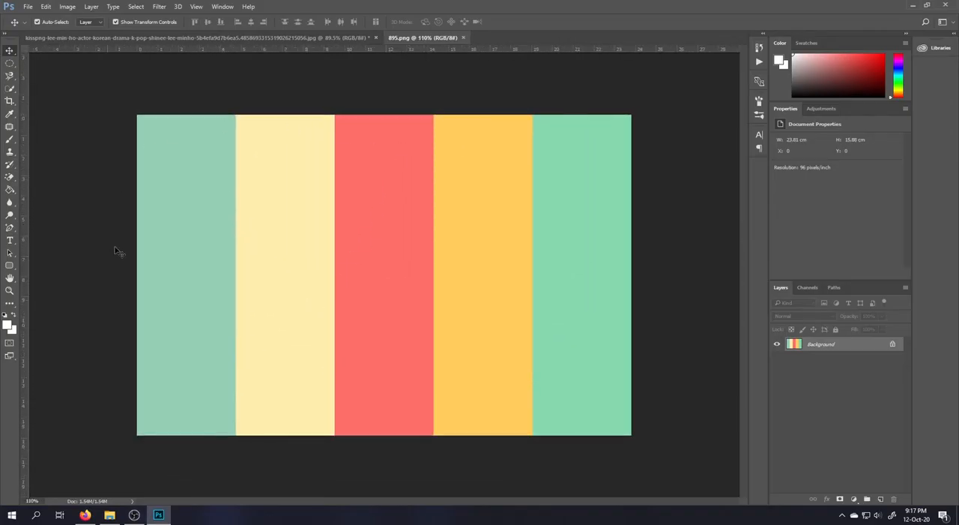
right_click(10, 138)
right_click(11, 116)
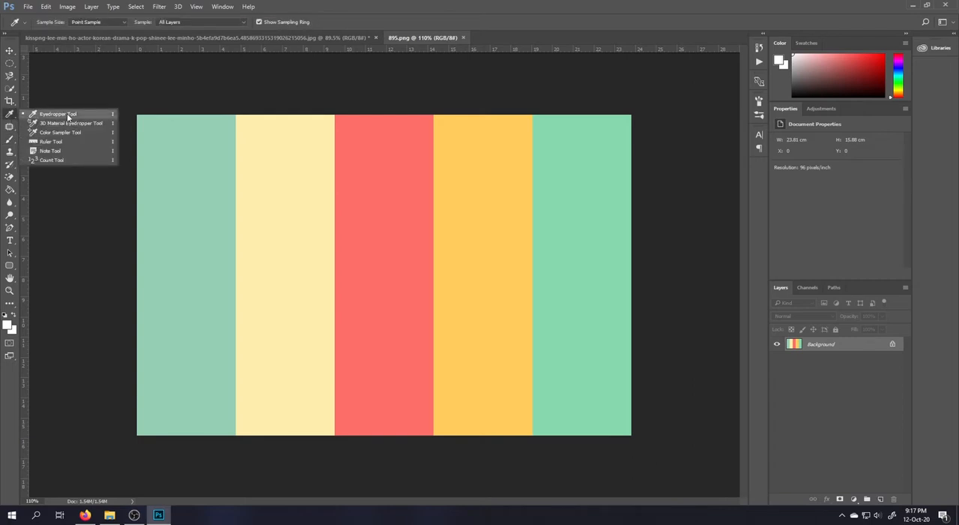
left_click(66, 113)
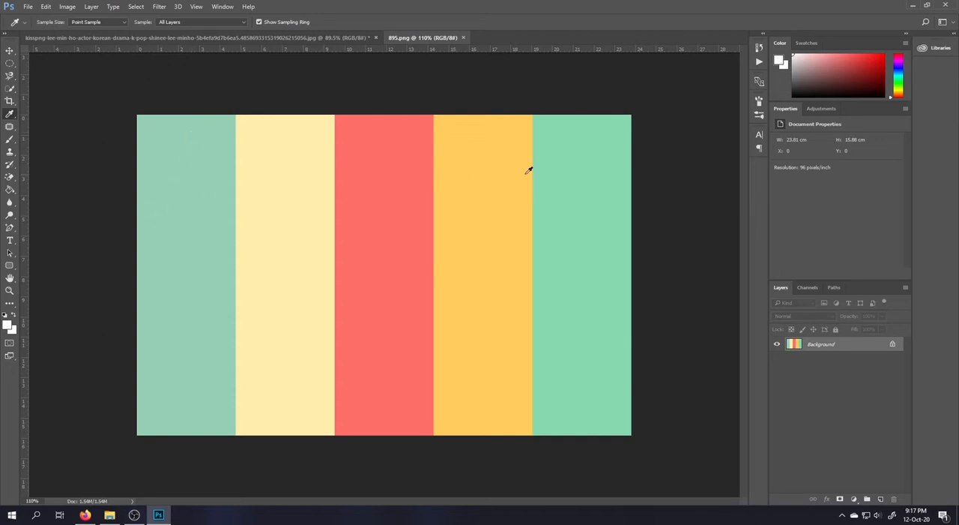
left_click(319, 147)
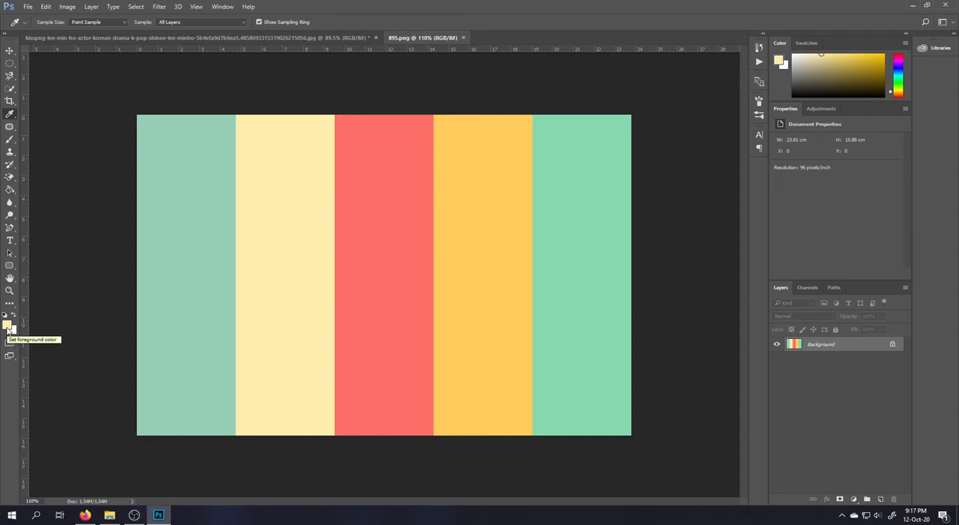
right_click(274, 185)
left_click(256, 192)
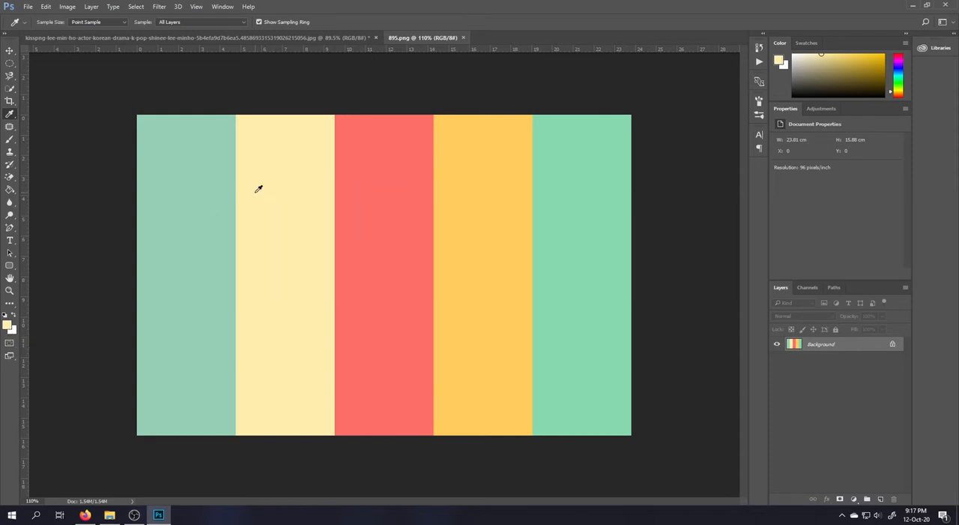
left_click(208, 196)
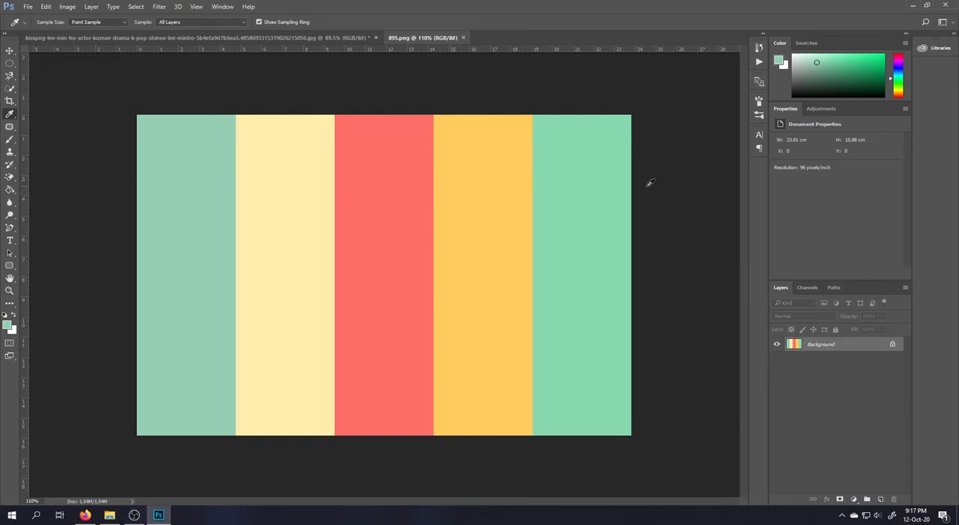
Return to the portrait document and sample skin tones from the man's hand and face as foreground color
left_click(297, 37)
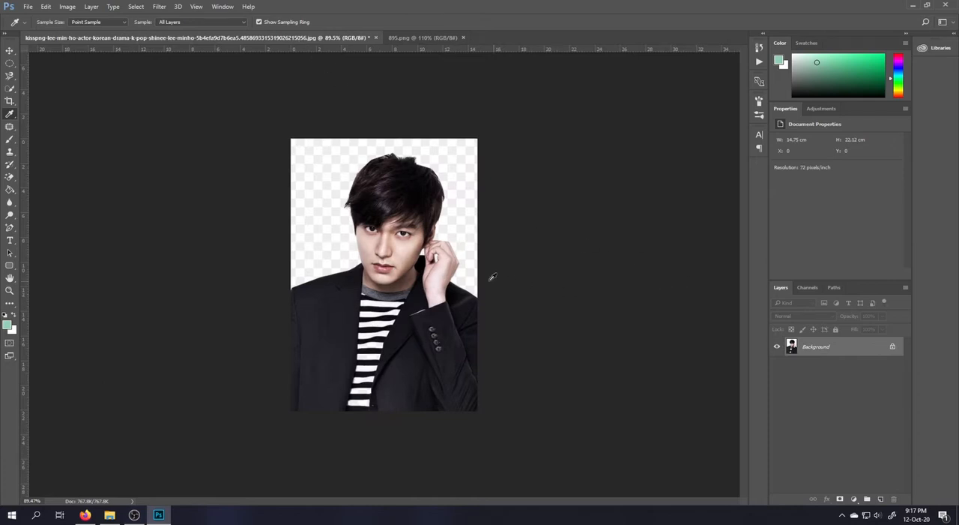
left_click(443, 270)
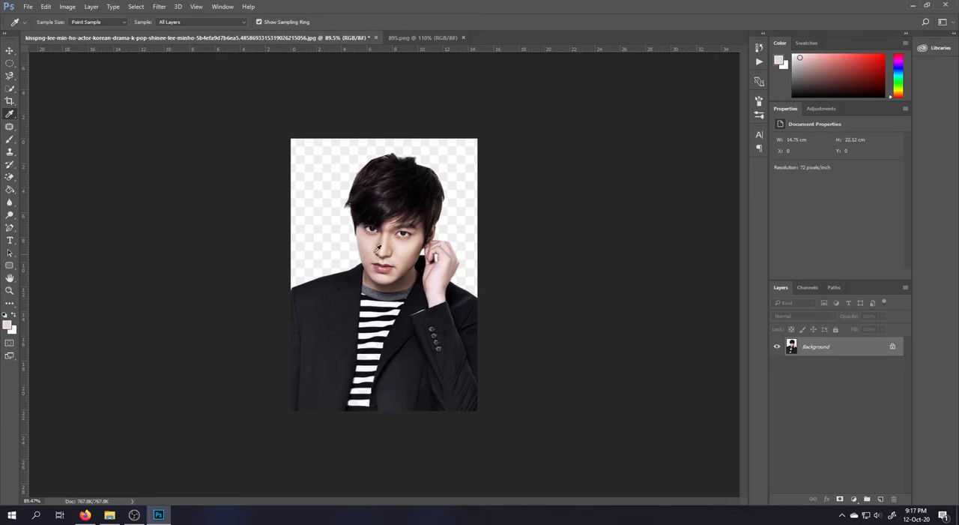
left_click(411, 246)
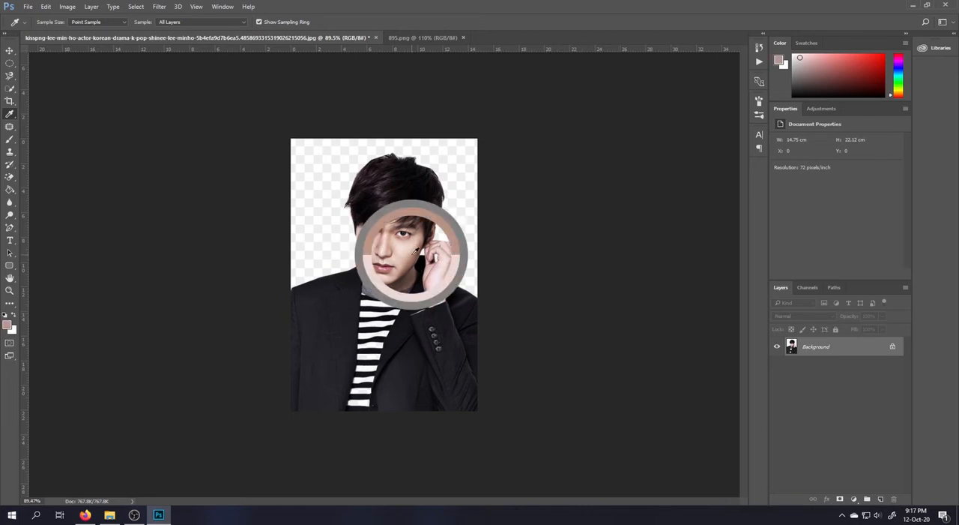
left_click(374, 255)
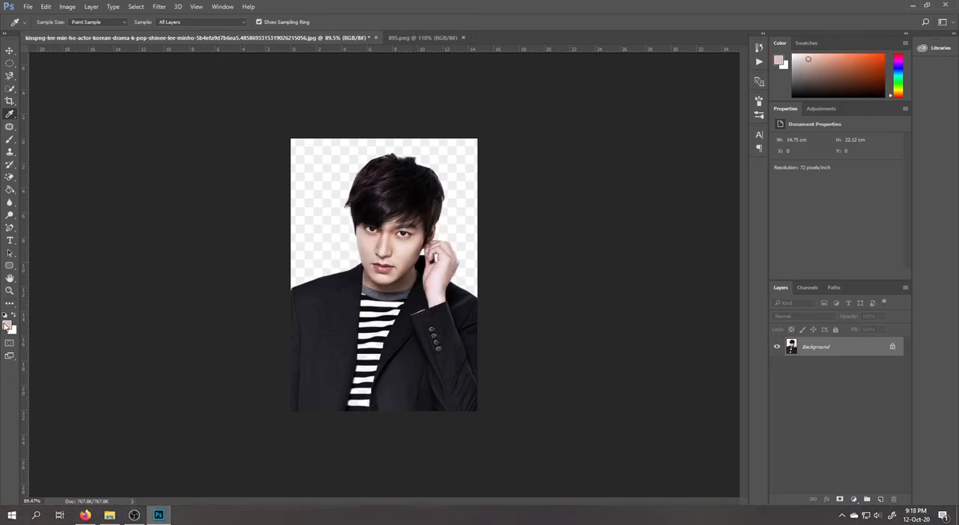
left_click(424, 38)
left_click(210, 38)
right_click(12, 117)
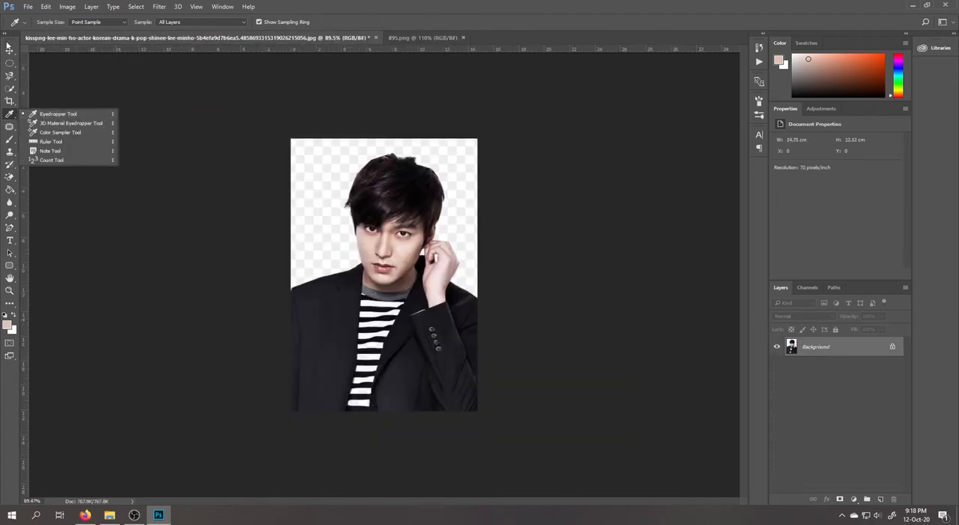
left_click(10, 50)
left_click(10, 102)
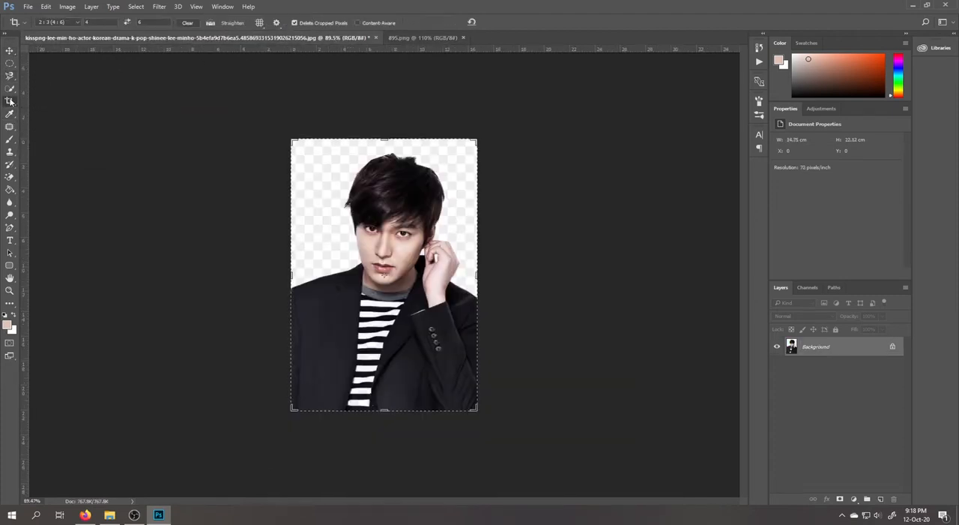
right_click(10, 101)
Measure slanted distances across the man's jacket with the Ruler tool, ending with a line rising past the photo's edge
left_click(11, 114)
right_click(10, 114)
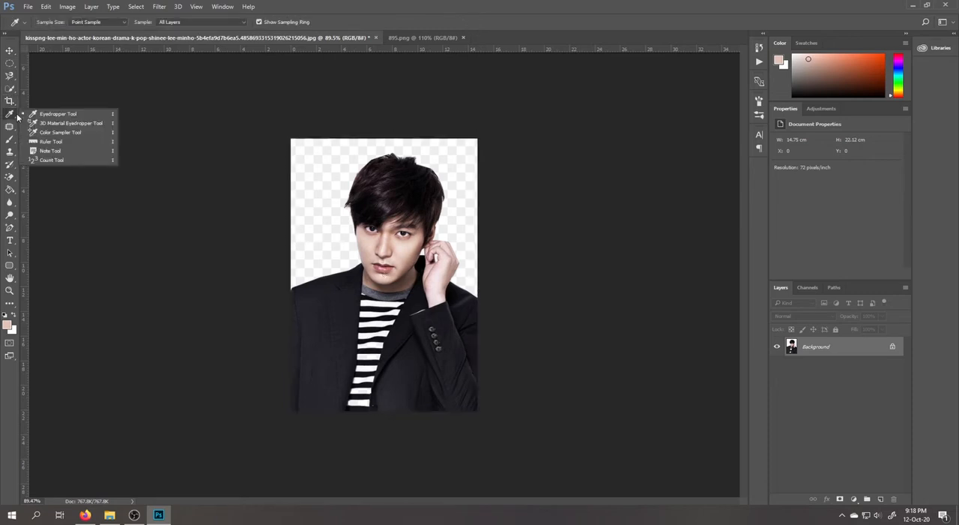
left_click(71, 144)
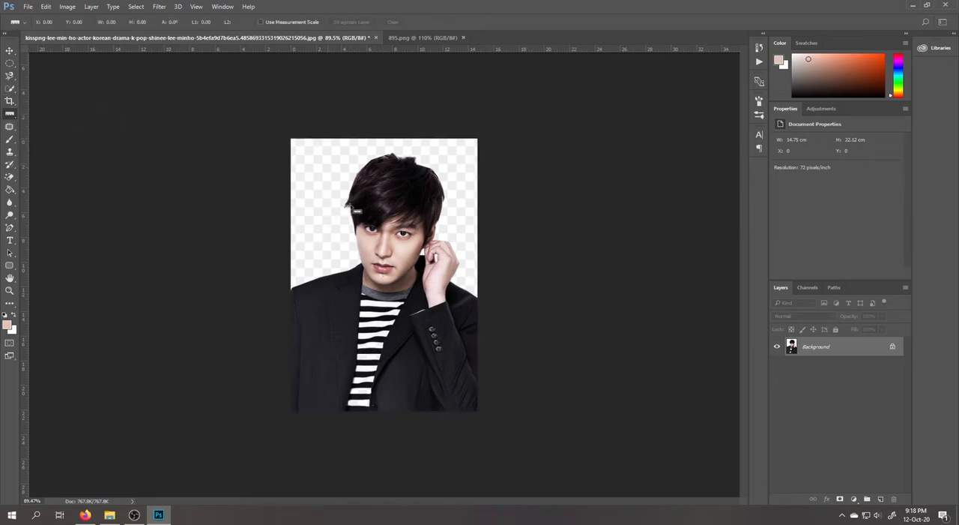
left_click_drag(291, 309, 477, 333)
left_click_drag(313, 347, 495, 316)
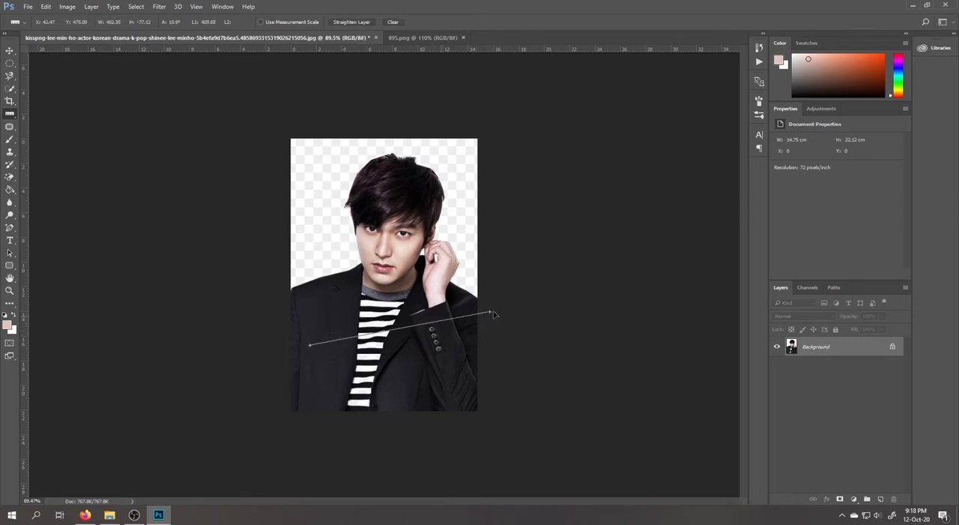
Measure a slightly descending line across the full width of the man's jacket with the Ruler tool
left_click_drag(289, 306, 479, 338)
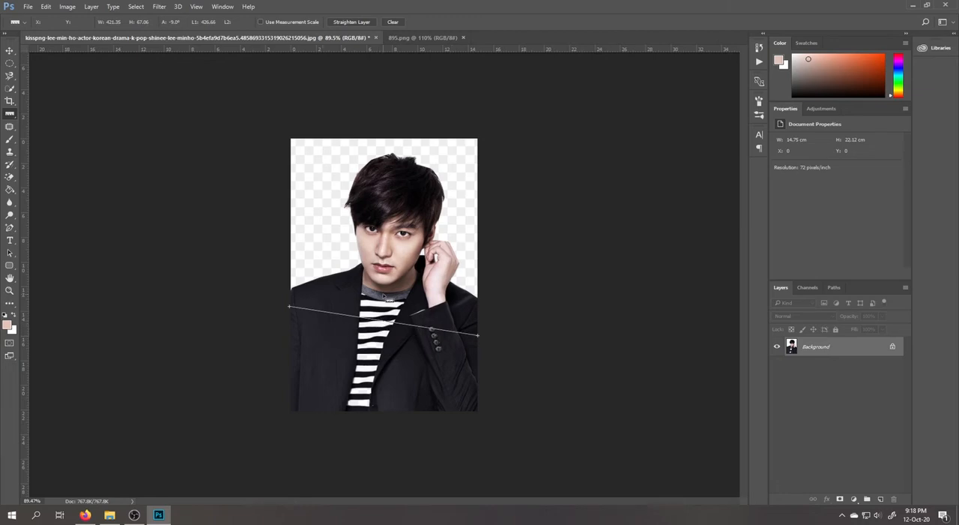
Switch to Firefox and search Google Images for "tilted photo"
left_click(85, 514)
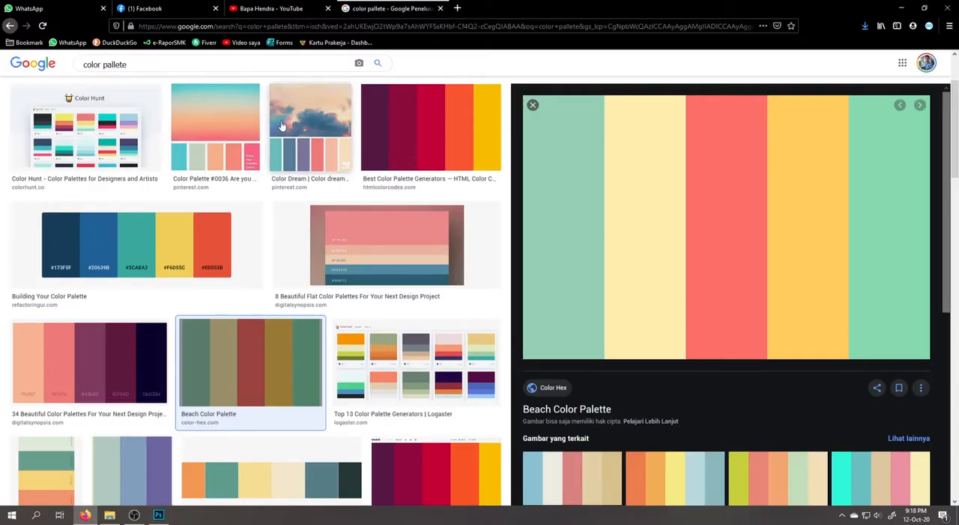
left_click(136, 63)
key("ctrl+a")
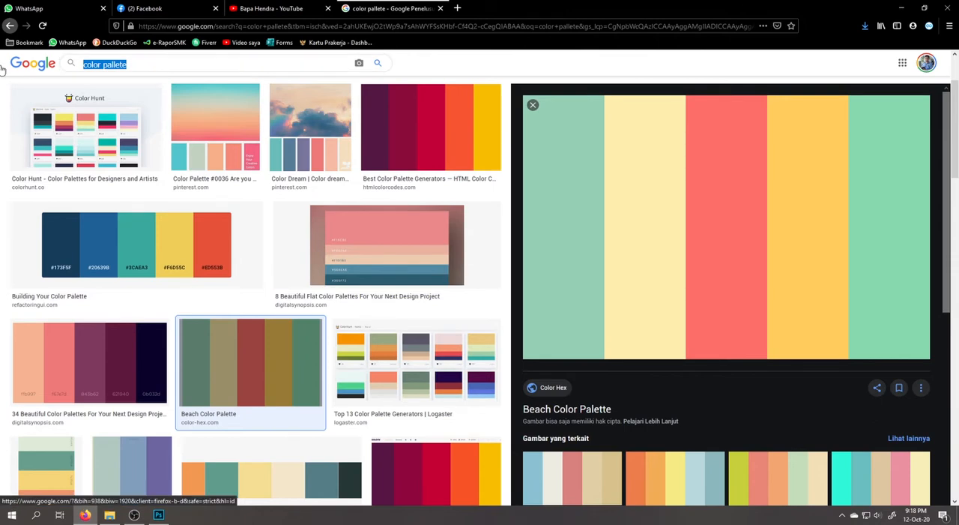
type("tilted photo")
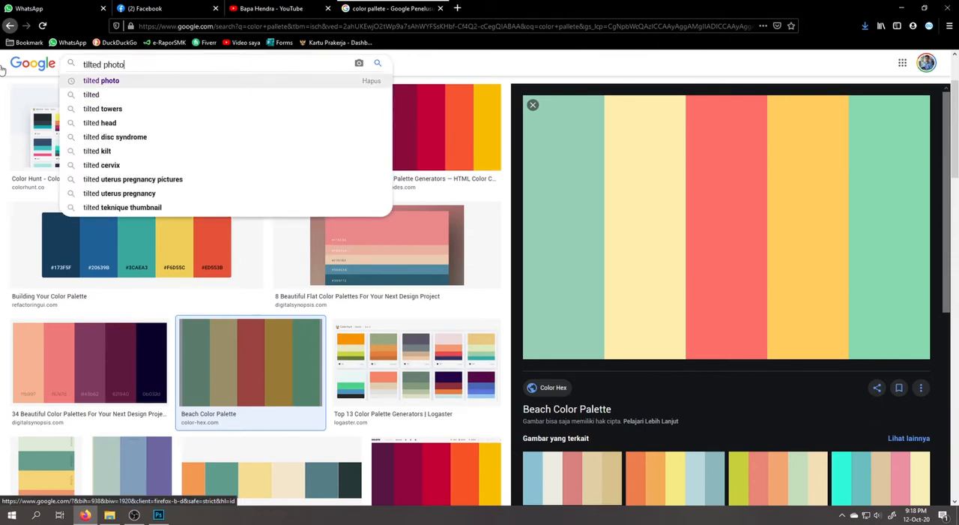
key("Return")
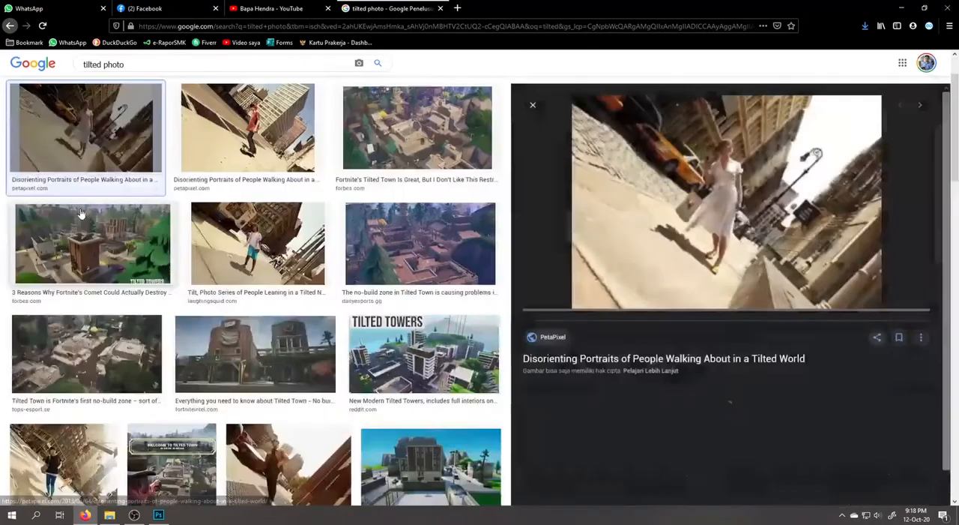
Save the PetaPixel photo of the woman in a white dress to the Downloads folder as tilt-3.jpg
left_click(84, 211)
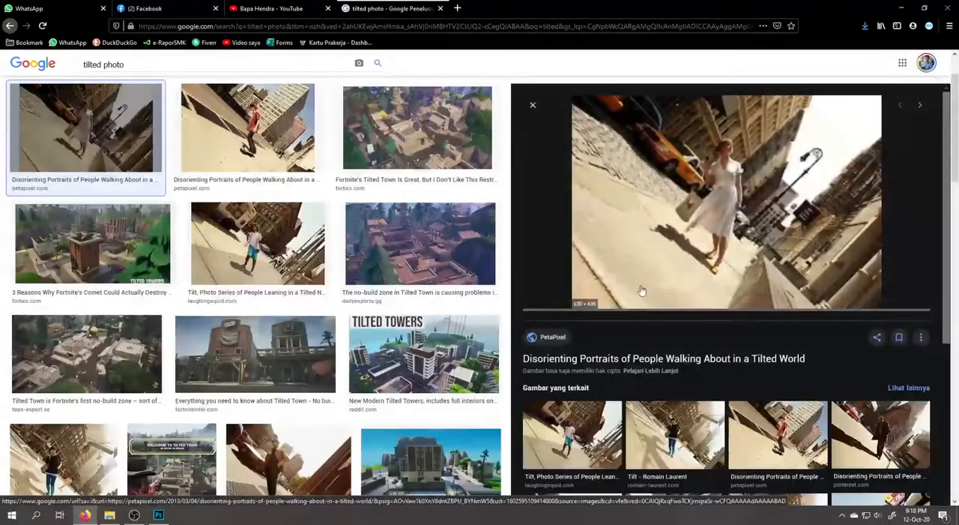
right_click(728, 199)
left_click(772, 318)
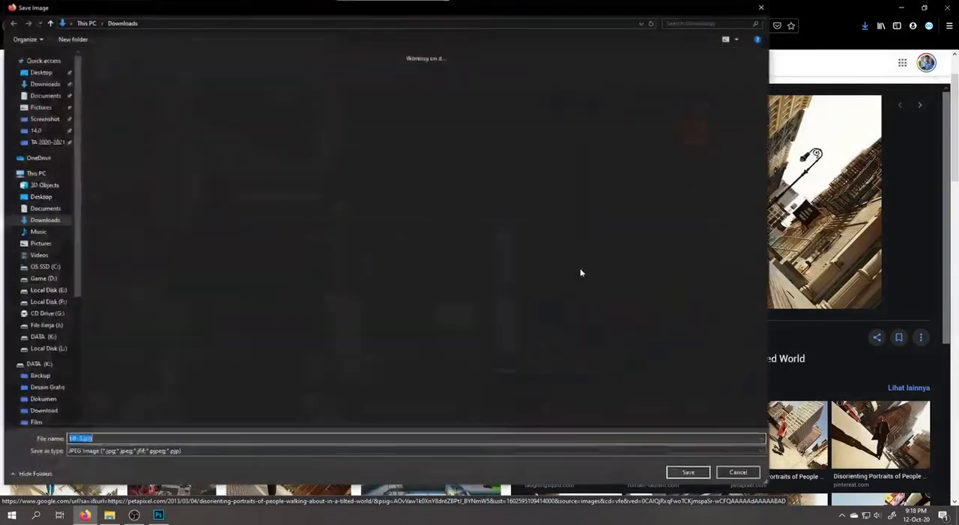
left_click(687, 471)
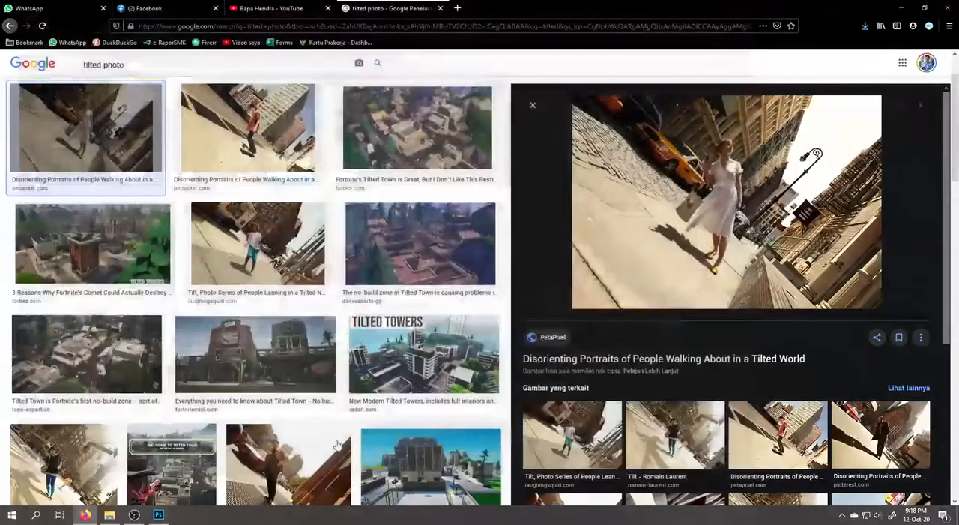
Try to bring tilt-3.jpg from the Downloads folder into Photoshop, and close the 895.png palette document
left_click(109, 514)
left_click(754, 116)
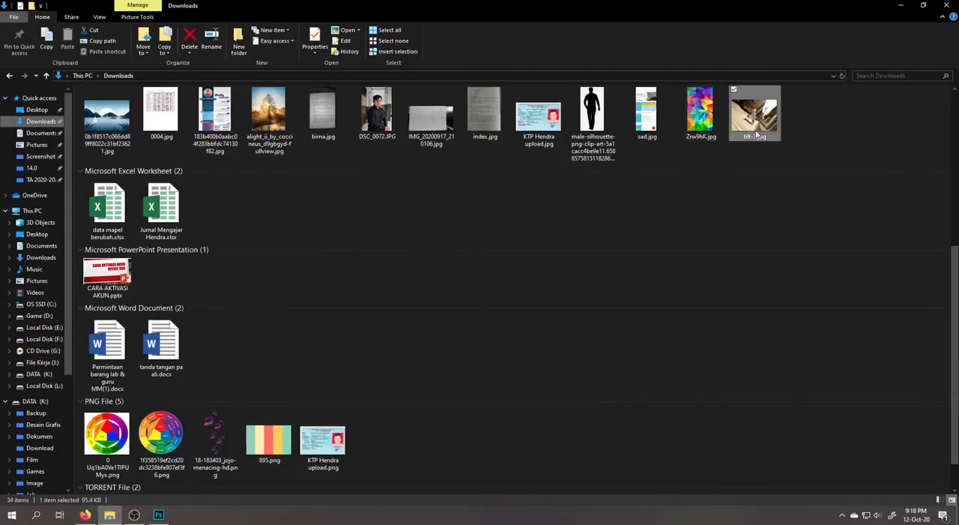
key("alt+Tab")
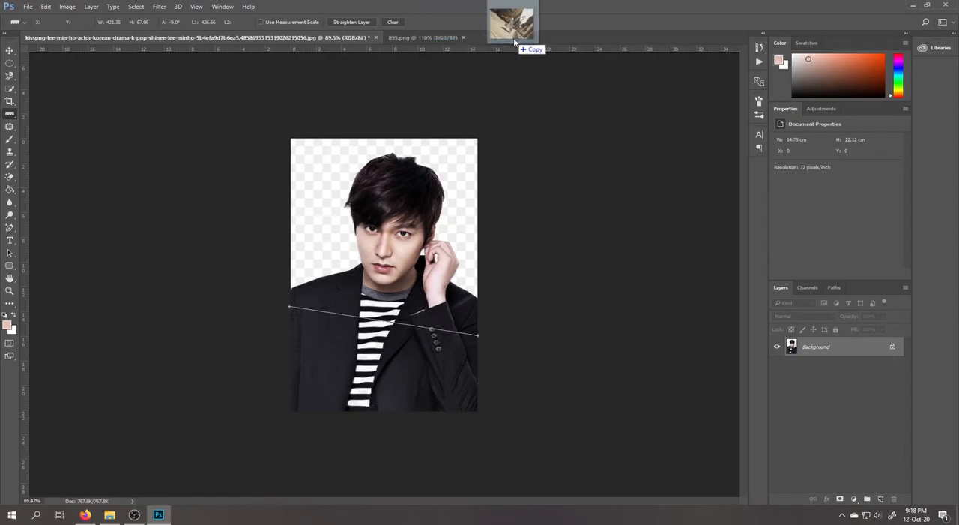
left_click(448, 37)
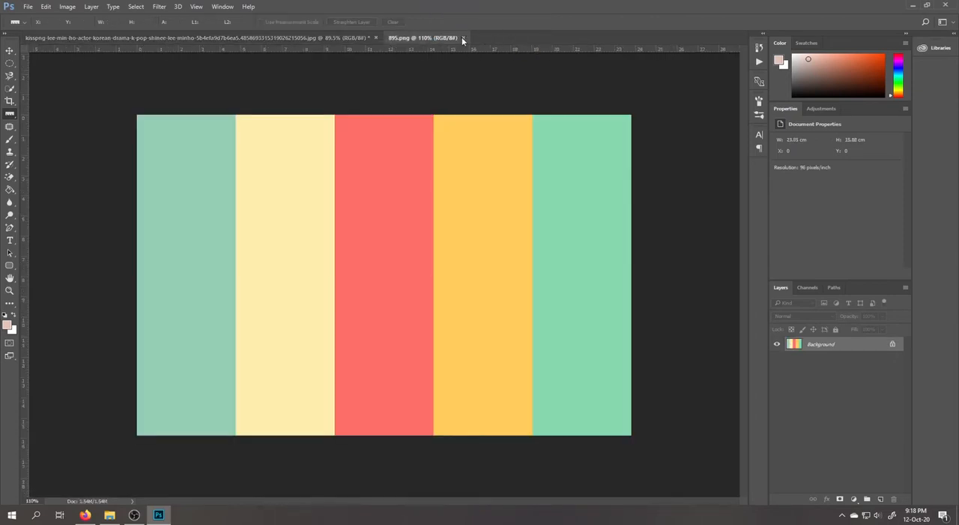
left_click(463, 38)
Open tilt-3.jpg from the Downloads folder as a separate Photoshop document
left_click(109, 514)
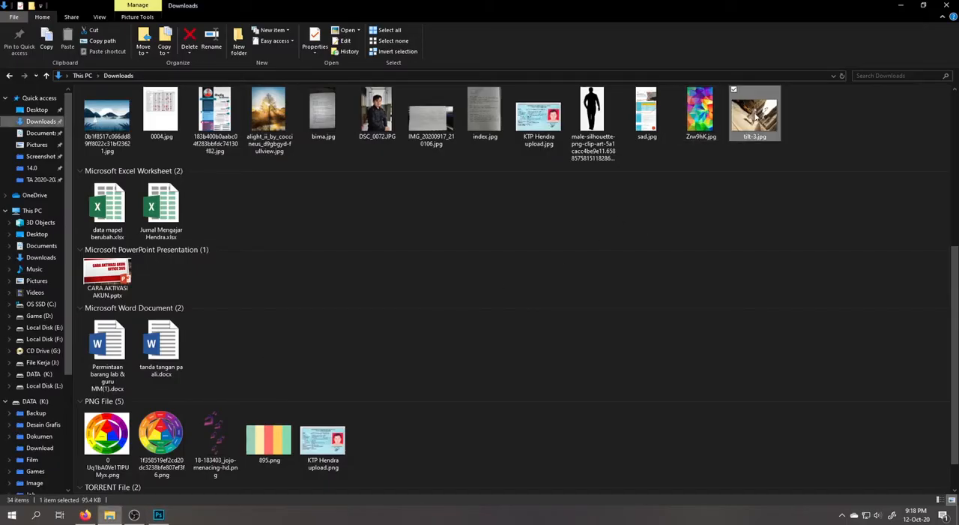
key("alt+Tab")
left_click_drag(754, 116, 535, 38)
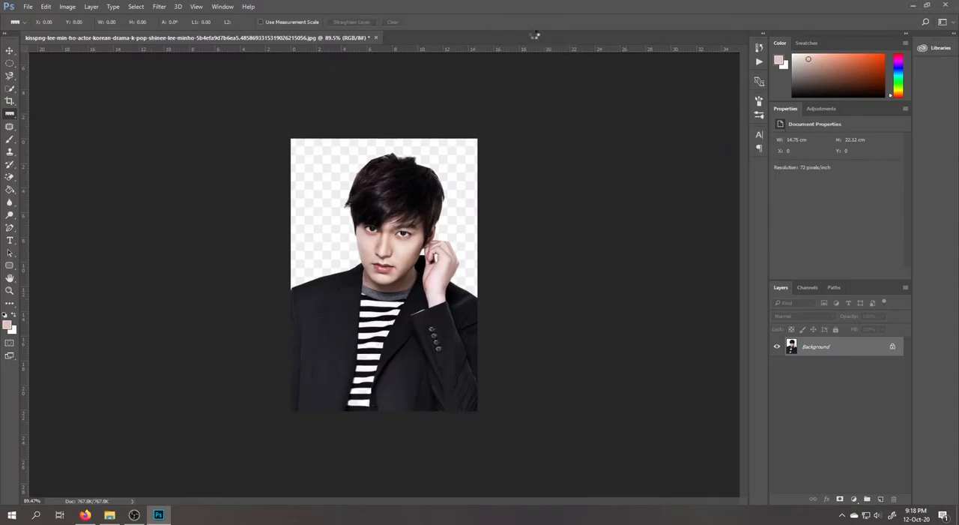
key("ctrl+0")
key("ctrl+minus")
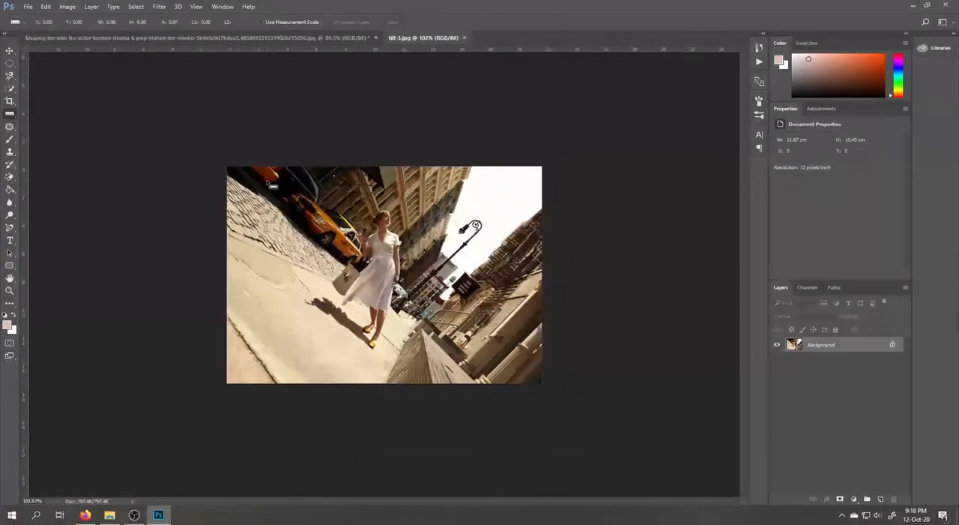
Draw a Ruler tool line about 157 px long up the slanted stone wall's edge in the tilted street photo
right_click(9, 119)
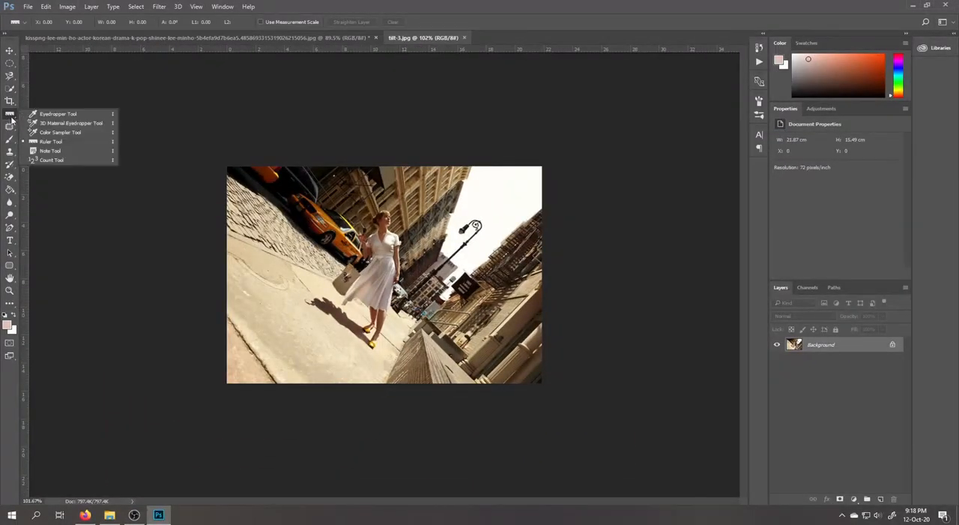
left_click(48, 143)
scroll(480, 282, "up", 1)
scroll(480, 283, "up", 4)
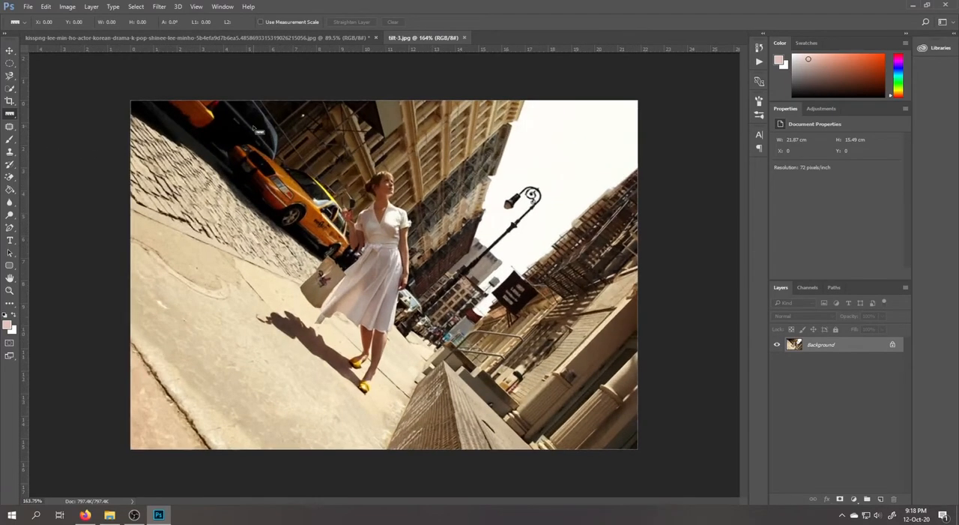
scroll(262, 135, "down", 4)
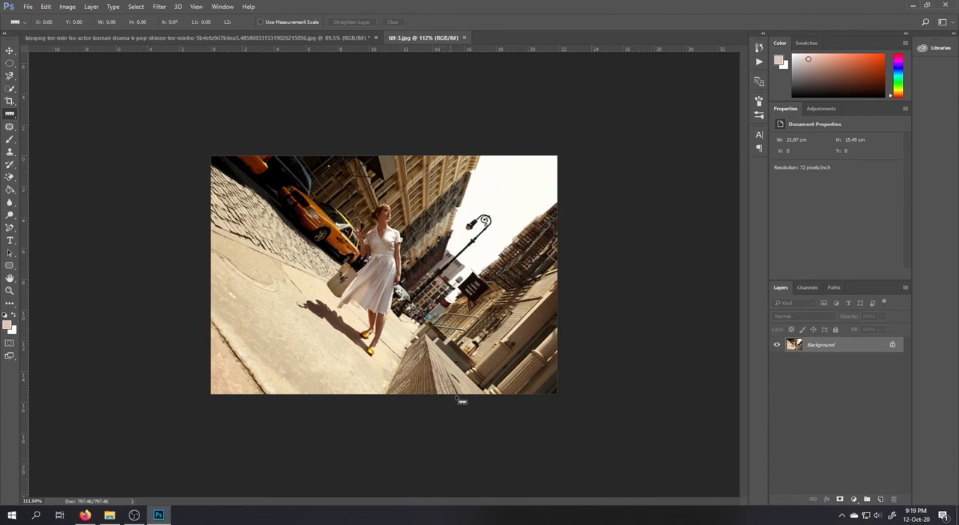
scroll(455, 395, "up", 5)
scroll(506, 437, "down", 2)
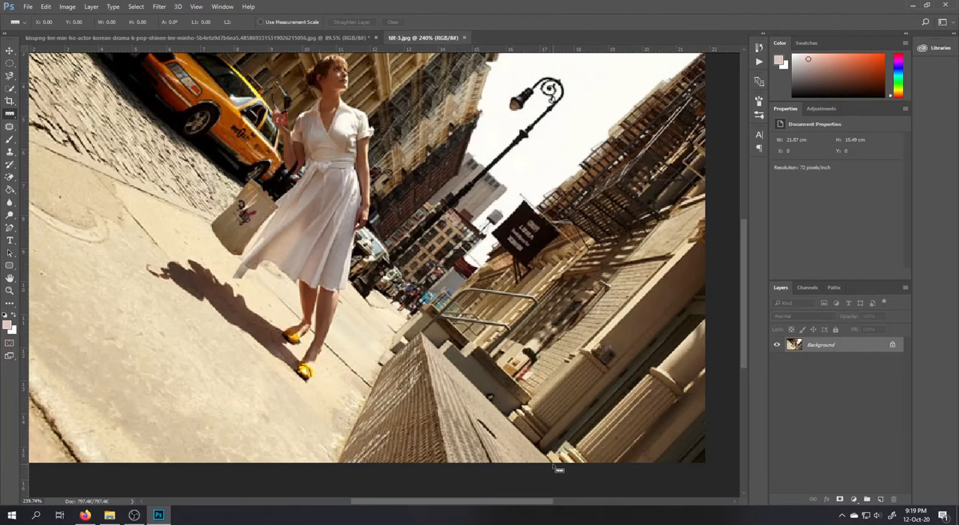
left_click_drag(536, 451, 421, 330)
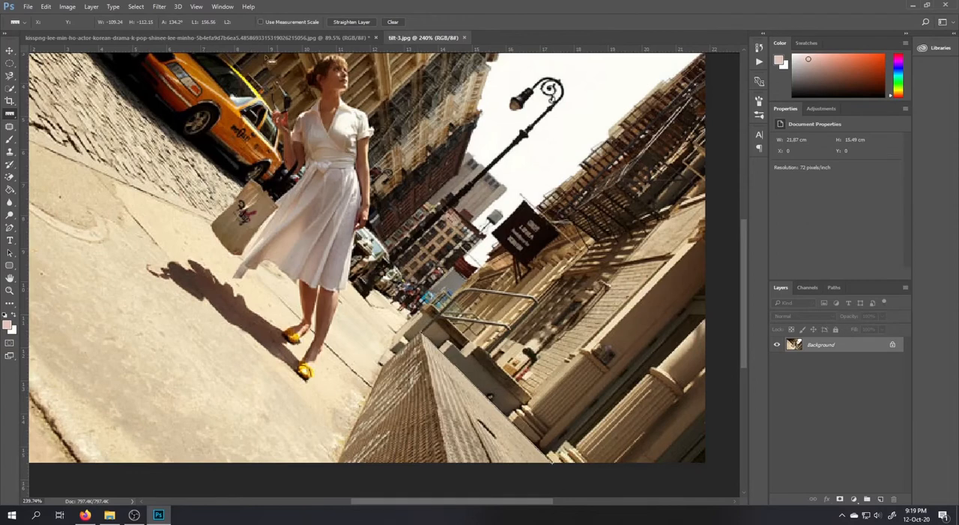
Try an arbitrary canvas rotation of 44.25° clockwise on the street photo, and undo it
left_click(67, 6)
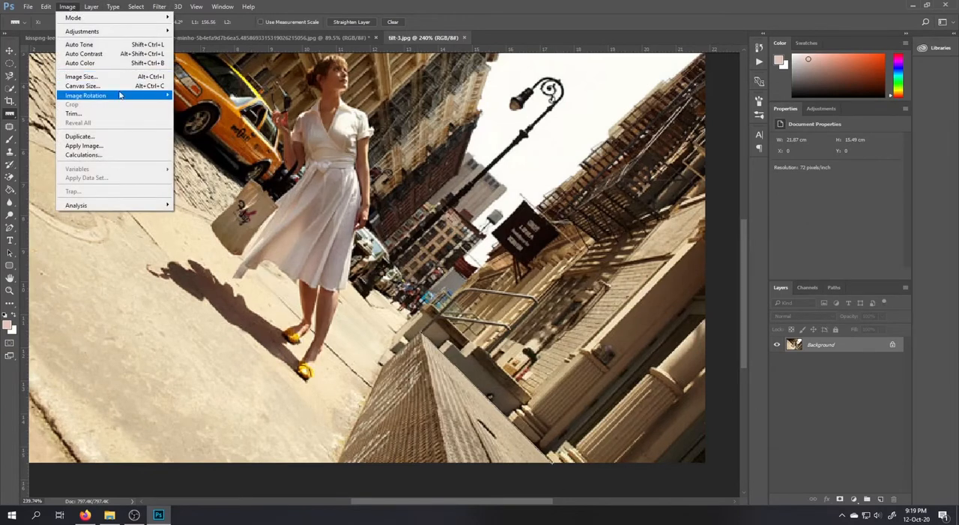
mouse_move(120, 98)
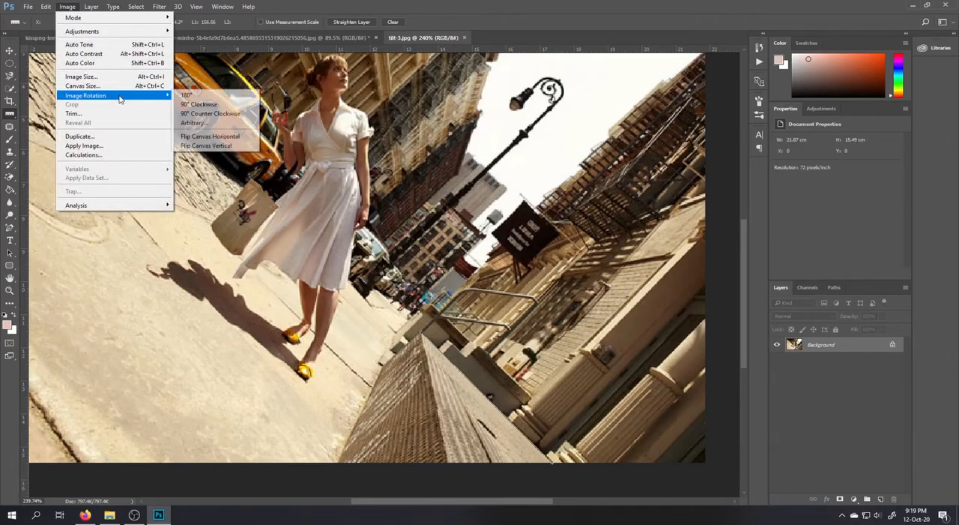
left_click(208, 123)
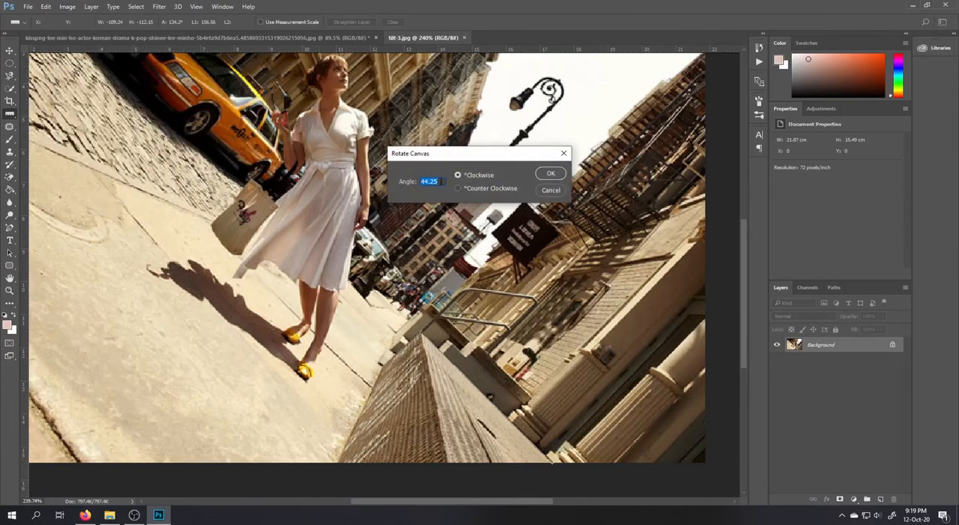
left_click(551, 174)
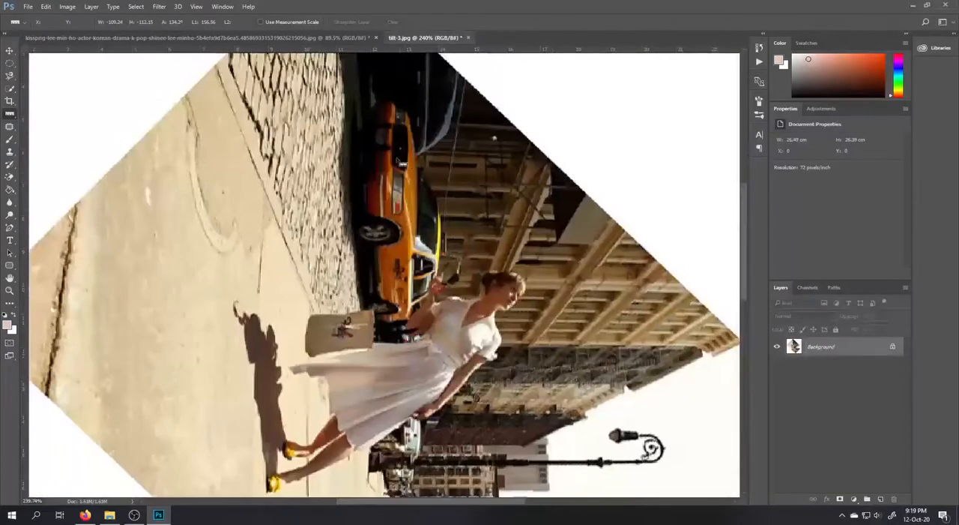
key("ctrl+0")
scroll(433, 253, "down", 5)
scroll(445, 320, "up", 6)
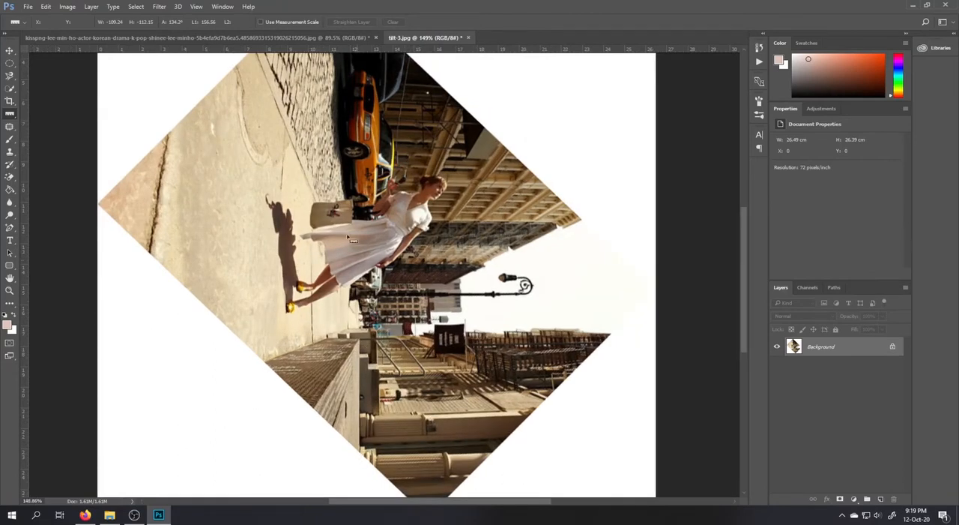
scroll(349, 239, "down", 4)
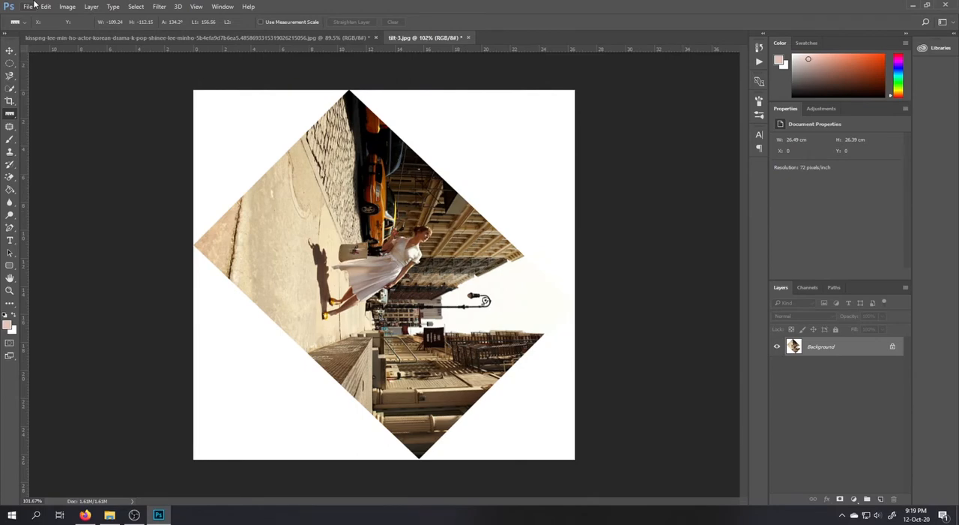
key("ctrl+z")
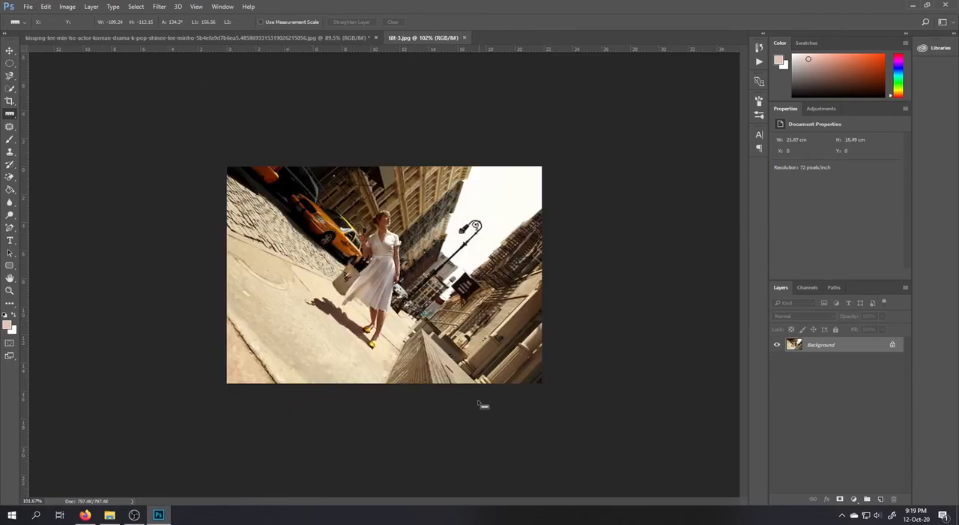
Draw a ruler line about 59 px long along the stone wall's edge and rotate the canvas 44.98° counterclockwise
scroll(478, 414, "up", 5)
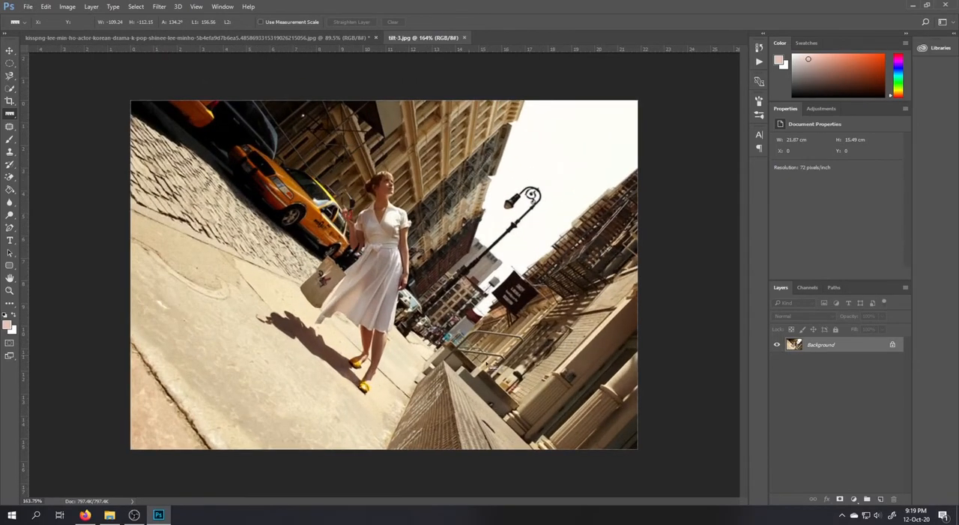
left_click_drag(522, 410, 486, 376)
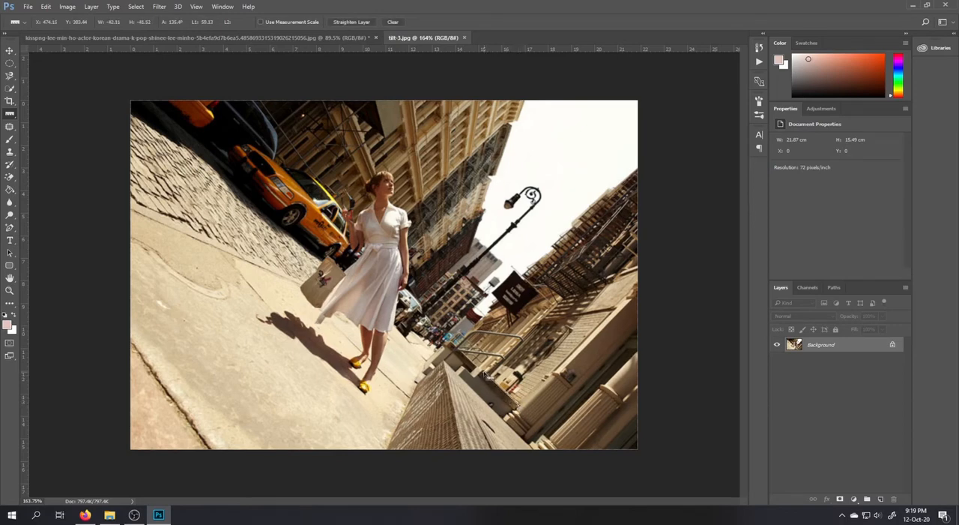
left_click(66, 8)
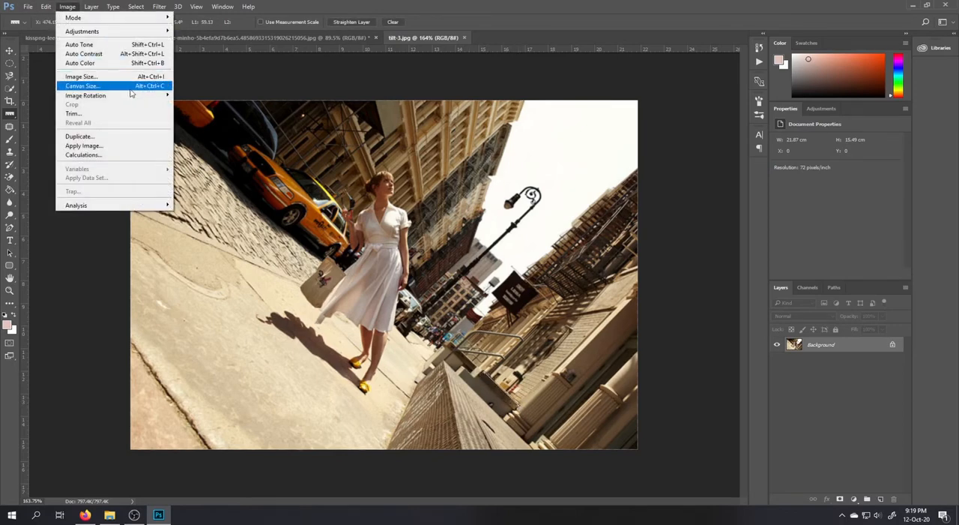
mouse_move(86, 94)
left_click(209, 124)
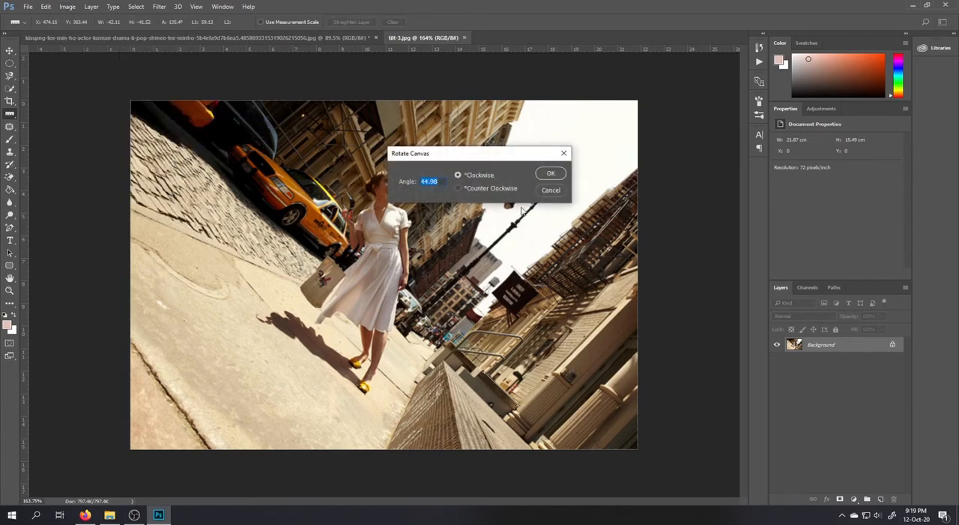
left_click(487, 189)
left_click(551, 174)
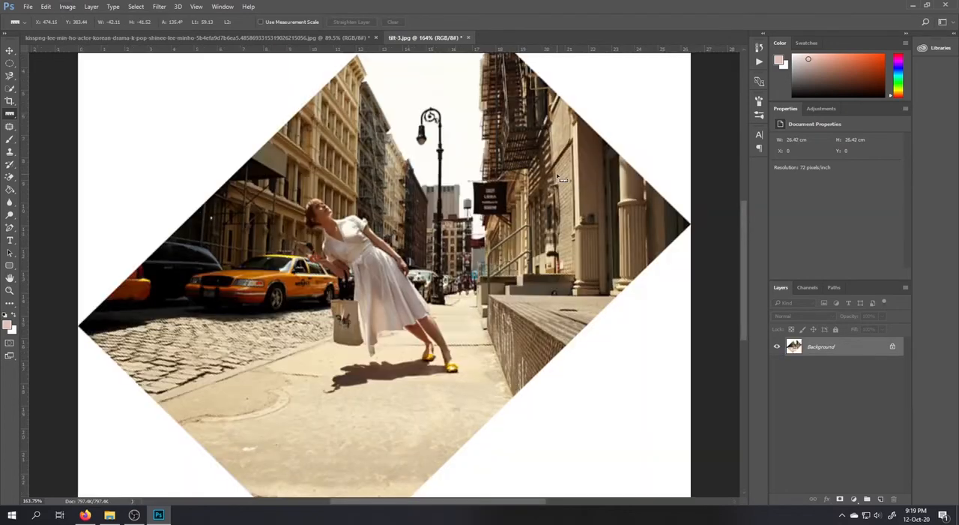
Start the Crop tool on the rotated photo and reset its 2:3 crop frame to the full canvas without a fixed ratio
key("ctrl+0")
key("c")
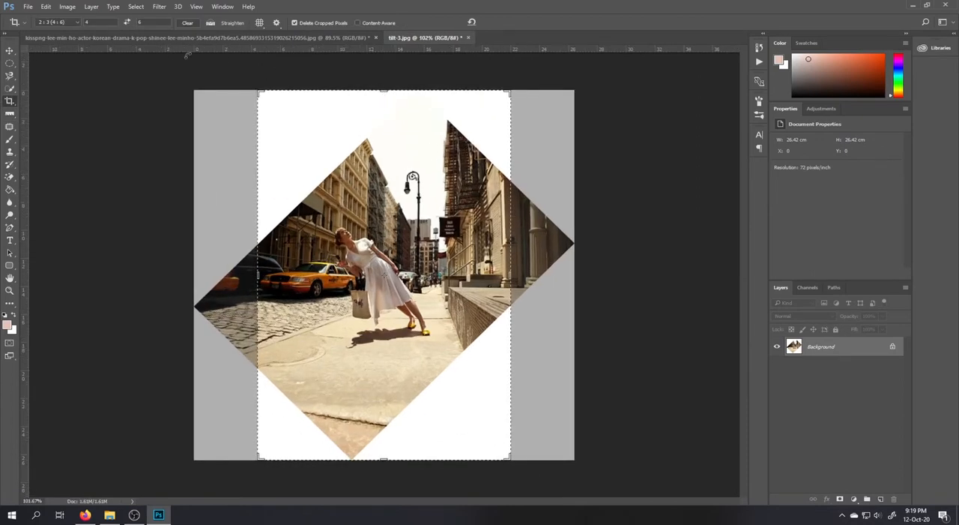
right_click(411, 188)
left_click(433, 206)
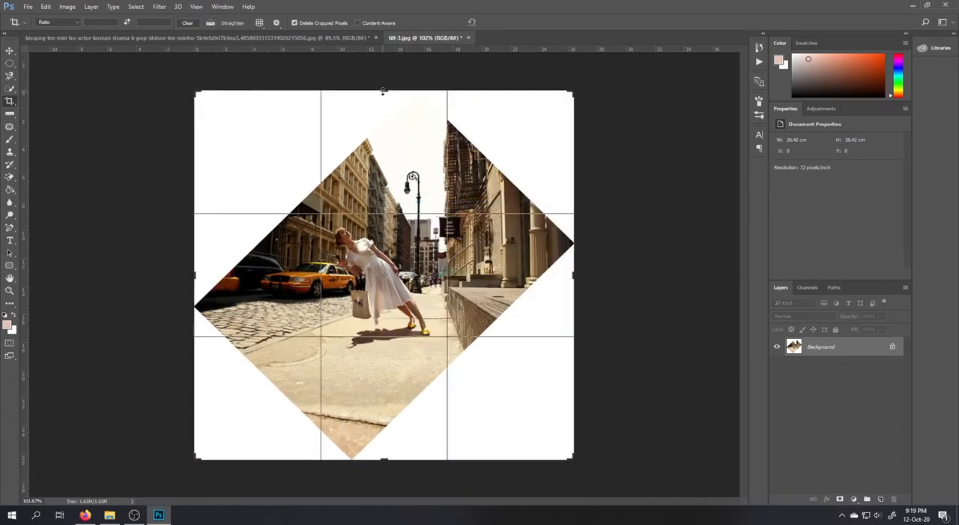
Crop the rotated street photo on all four sides to about 10.12 × 14.22 cm around the woman and the lamp post
left_click_drag(382, 91, 384, 57)
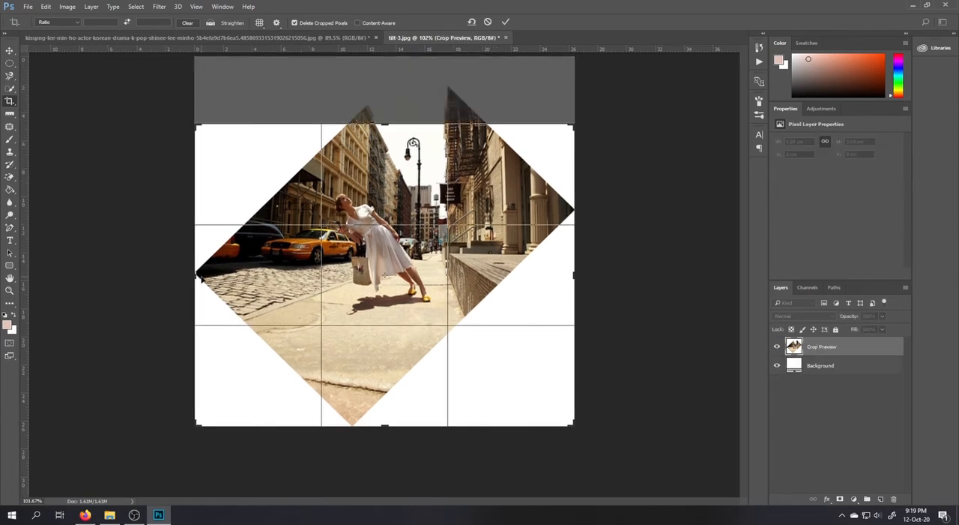
left_click_drag(201, 277, 341, 275)
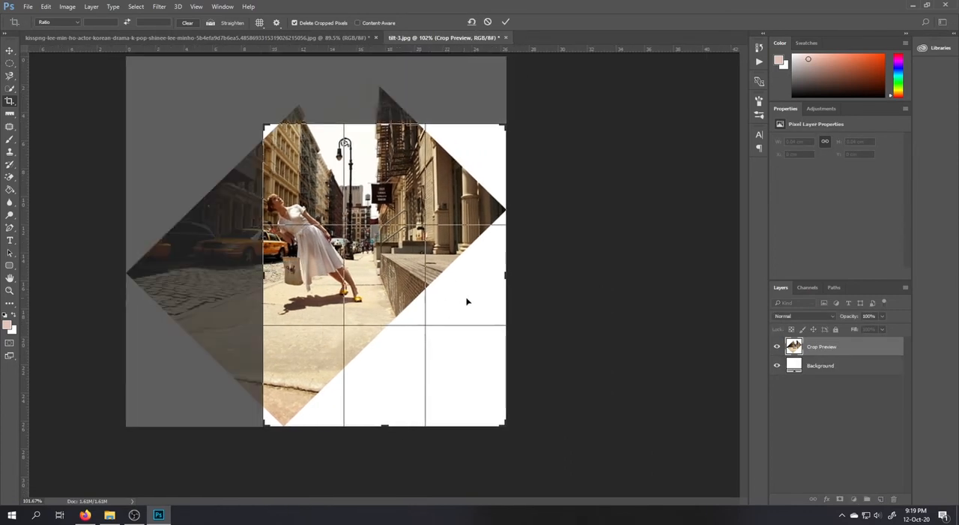
left_click_drag(514, 279, 458, 273)
left_click_drag(384, 428, 384, 372)
key("Return")
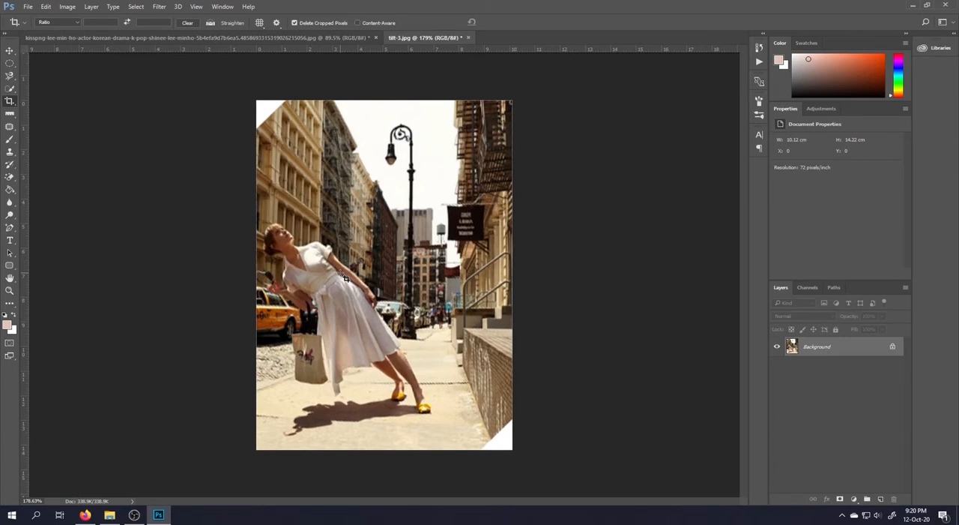
right_click(7, 116)
left_click(45, 142)
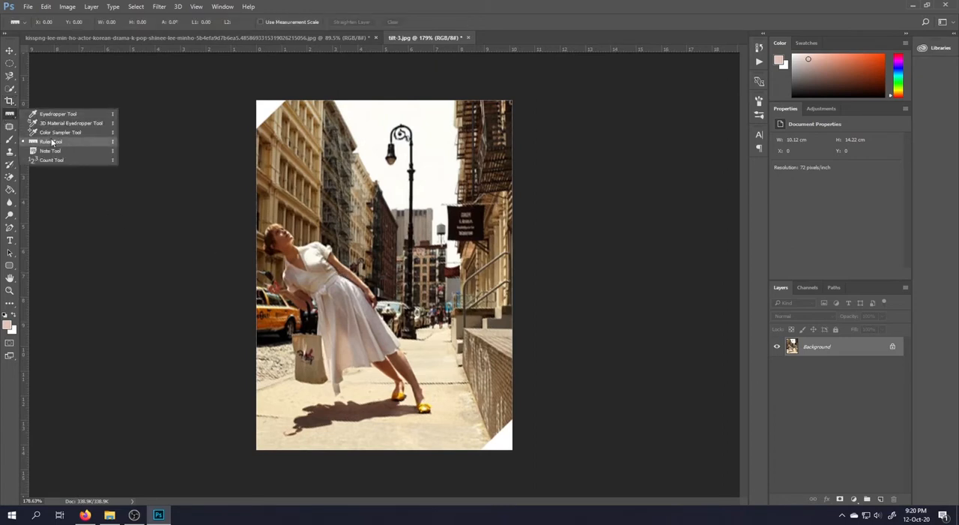
left_click(9, 51)
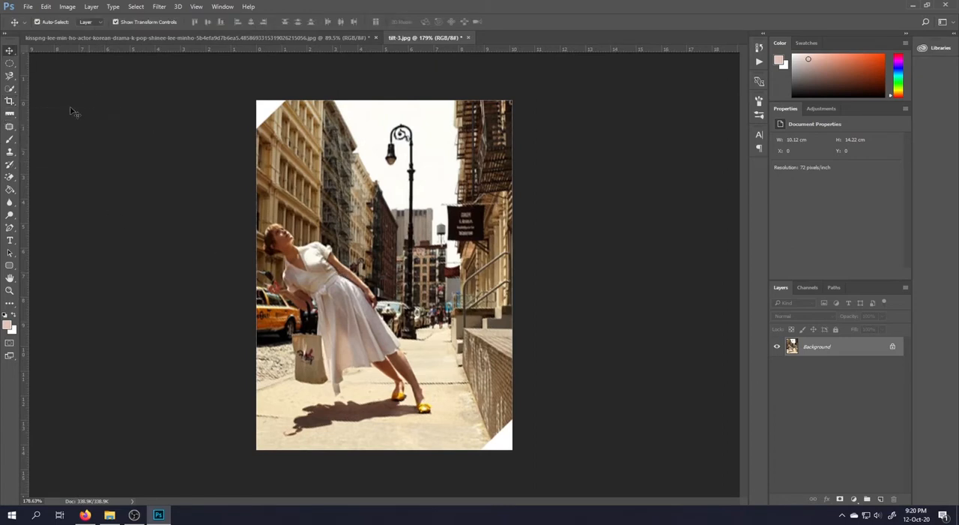
left_click(7, 126)
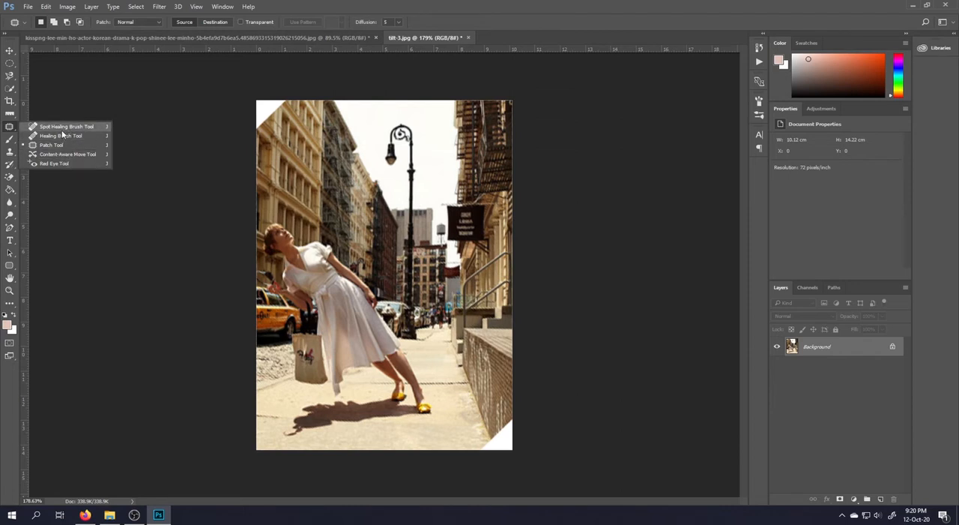
left_click(10, 50)
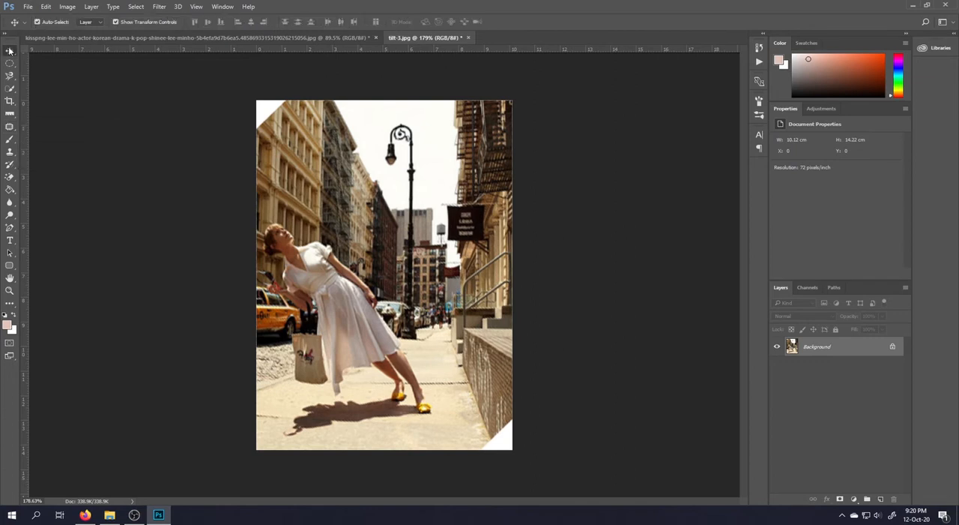
left_click(9, 126)
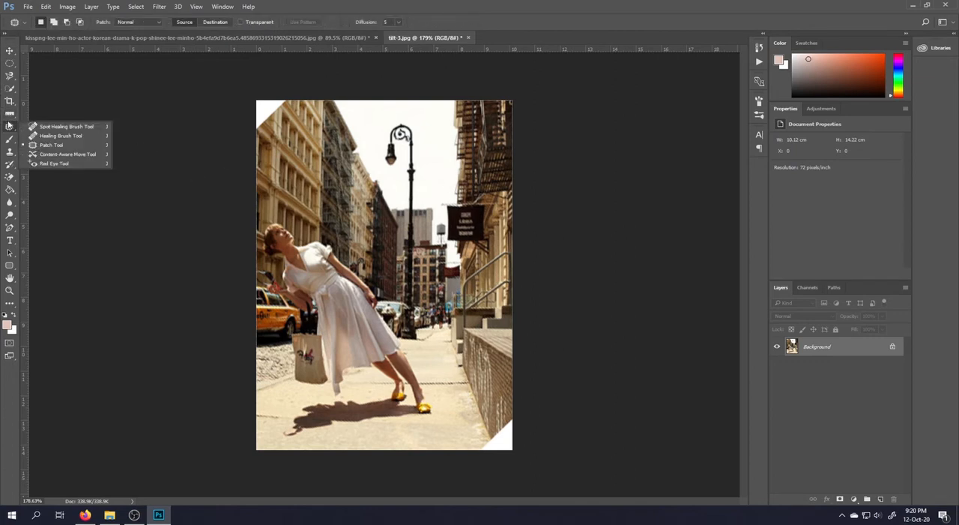
left_click(9, 50)
left_click(143, 162)
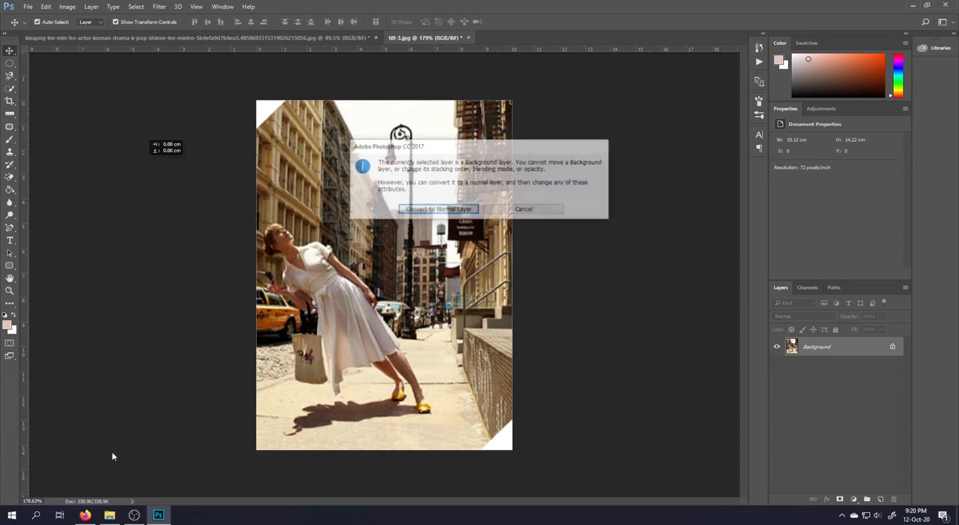
left_click(526, 210)
left_click(10, 126)
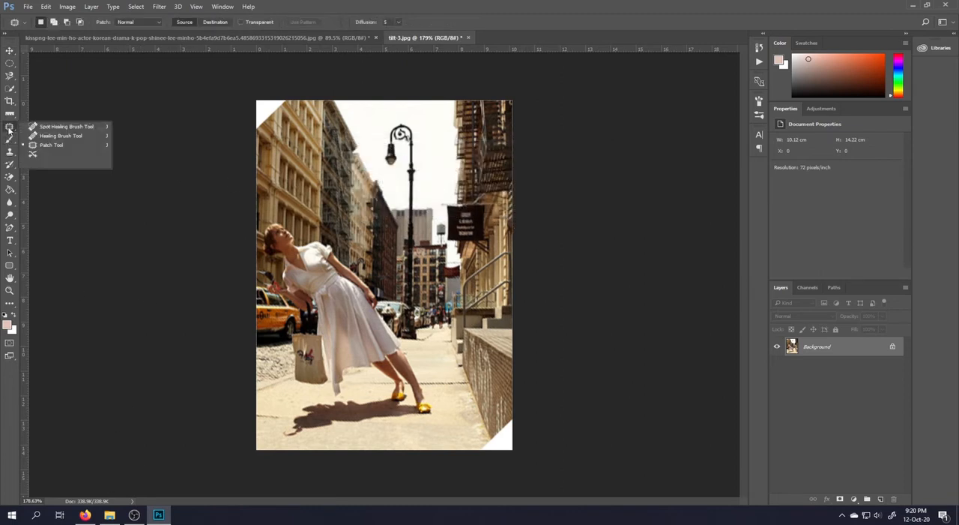
left_click(10, 51)
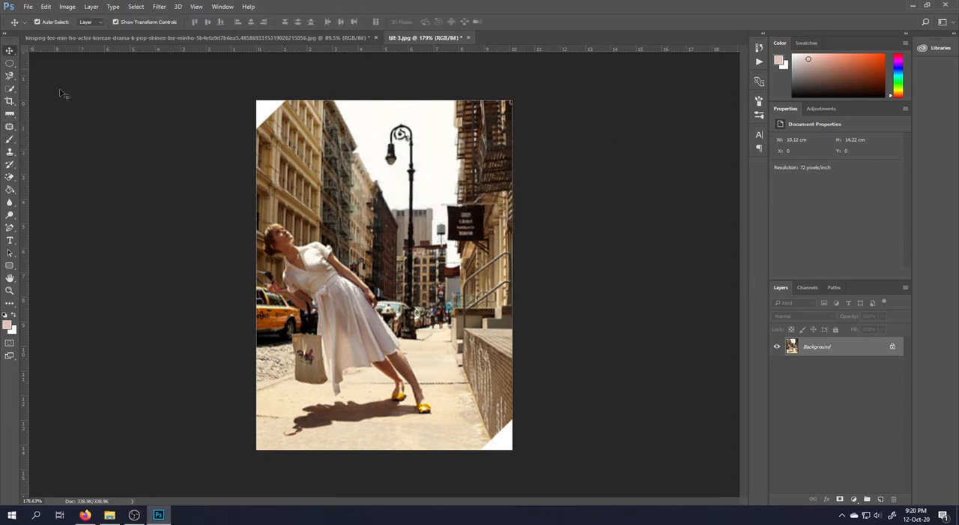
Switch to Firefox, search Google Images for "acne girl" and open the Insider close-up portrait in Photoshop
left_click(84, 515)
scroll(257, 398, "up", 2)
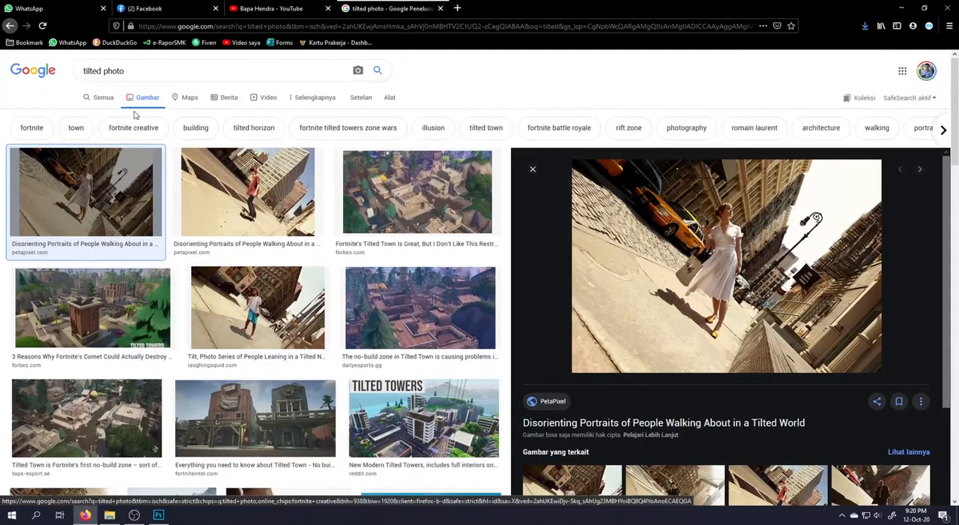
left_click_drag(128, 70, 2, 71)
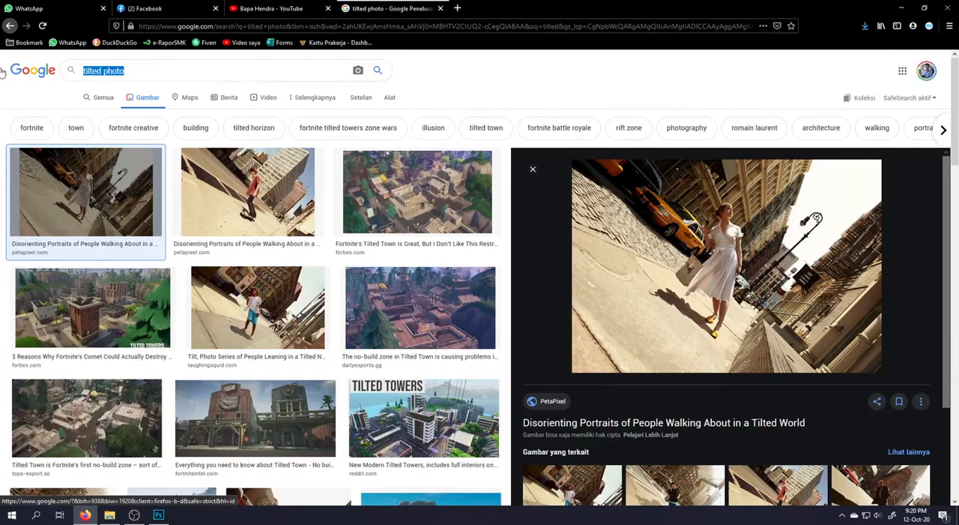
type("acne")
key("Down")
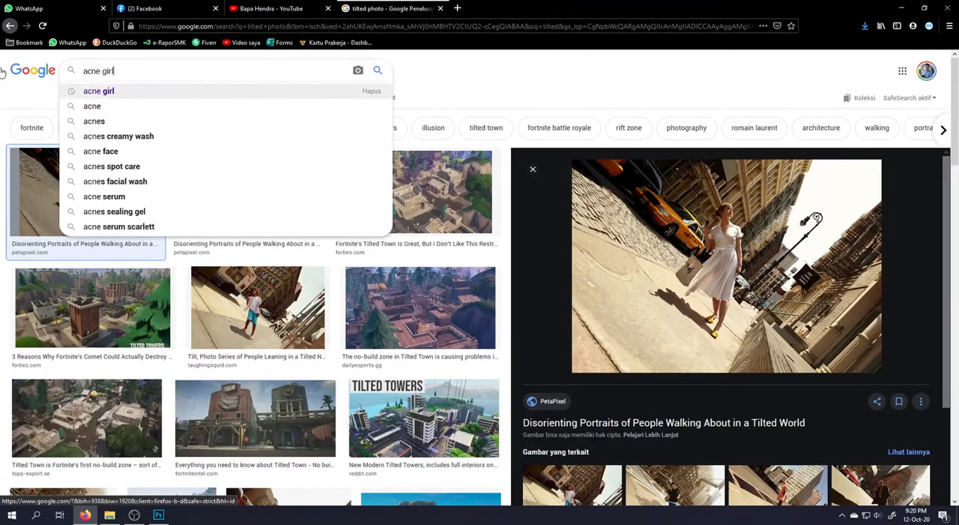
key("Return")
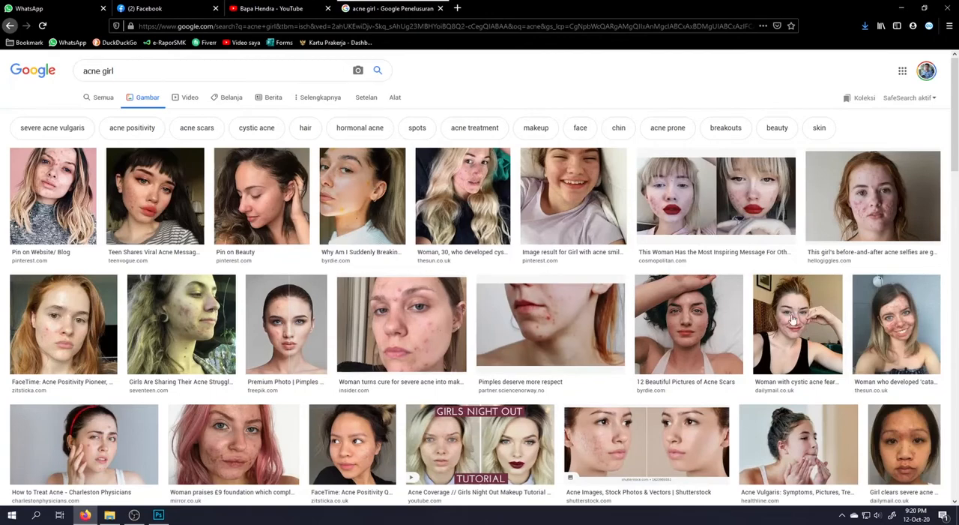
left_click(437, 326)
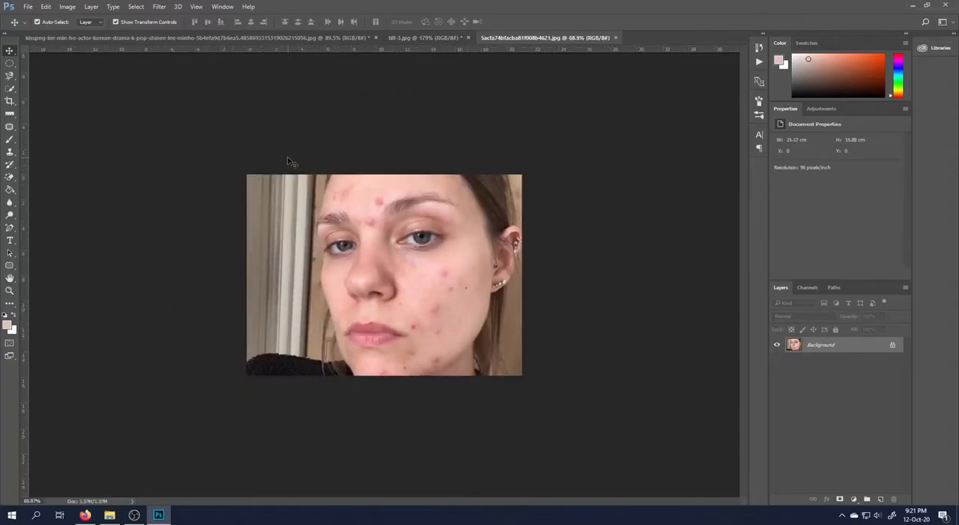
Choose the Spot Healing Brush for the acne portrait and set its brush size to 42 px
scroll(482, 379, "down", 1)
scroll(475, 349, "up", 3)
scroll(197, 246, "down", 3)
scroll(548, 338, "up", 1)
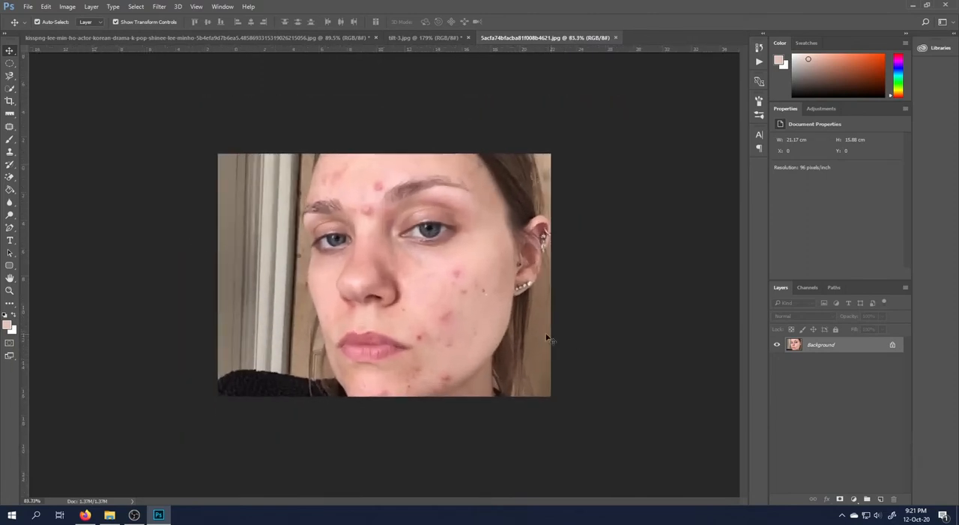
scroll(547, 338, "up", 2)
left_click(9, 129)
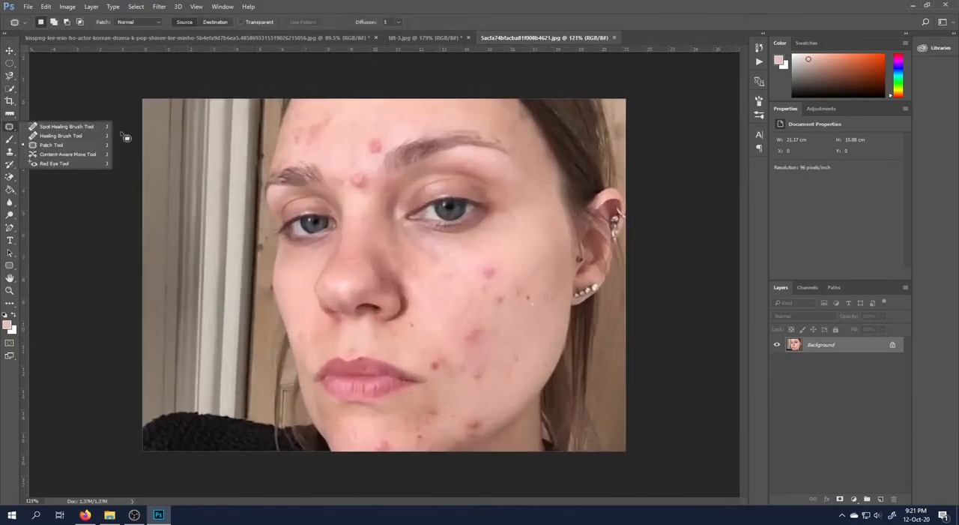
left_click(71, 129)
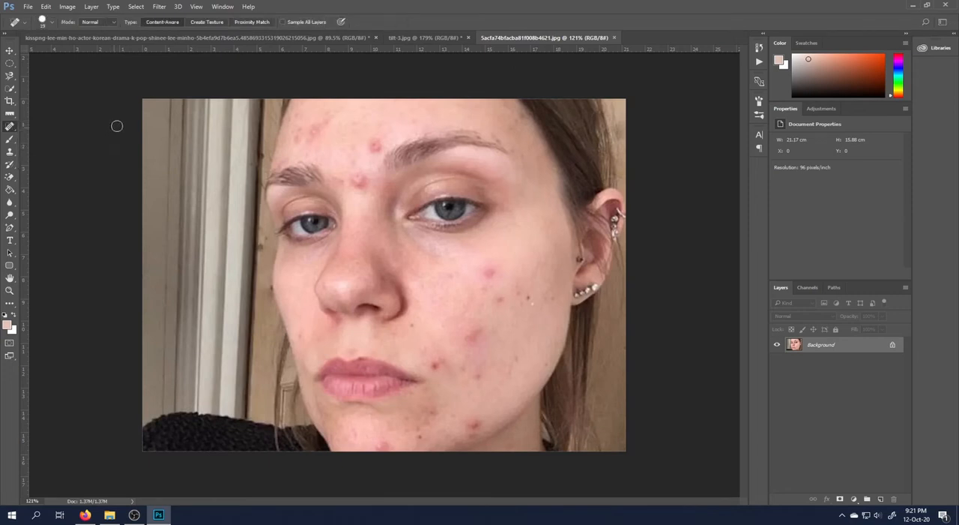
scroll(304, 129, "down", 3)
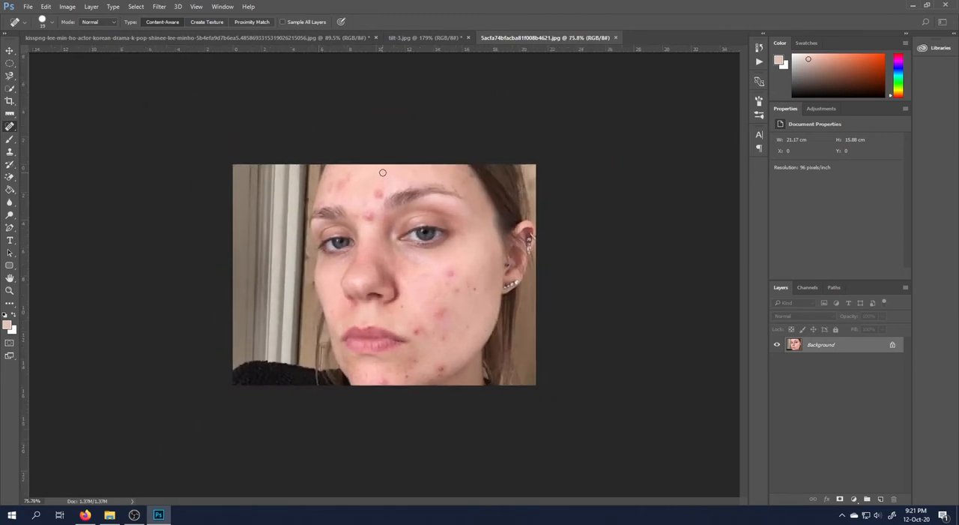
right_click(340, 187)
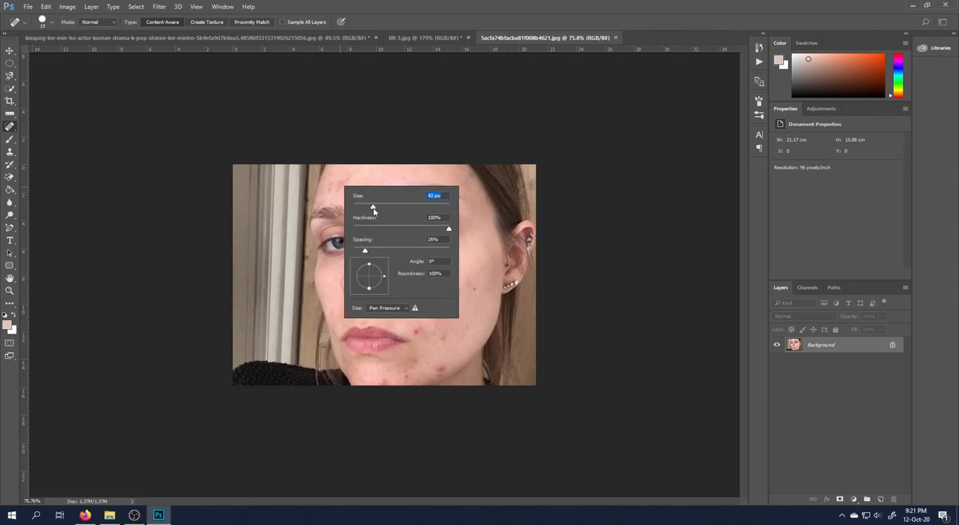
key("Return")
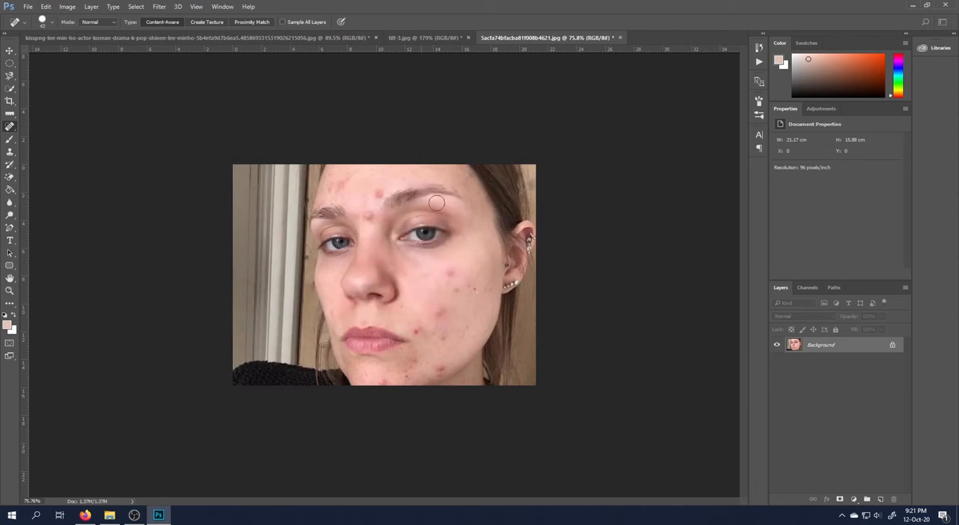
Remove the blemishes on the middle of the forehead, between the eyebrows and on the upper cheek with the Spot Healing Brush
left_click(377, 194)
left_click(365, 211)
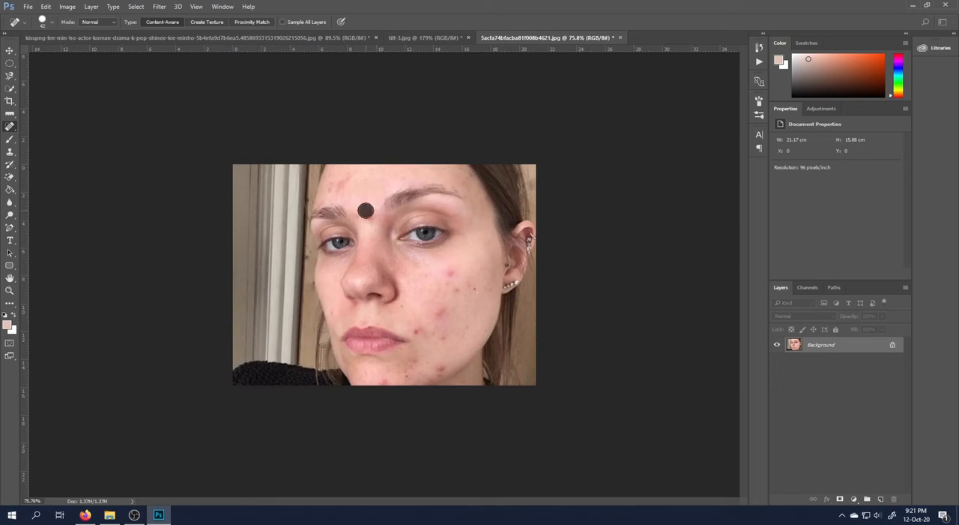
left_click(450, 272)
Try spot-healing the remaining blemishes on the cheek, chin and side of the forehead, and undo those strokes
left_click(440, 315)
left_click(417, 327)
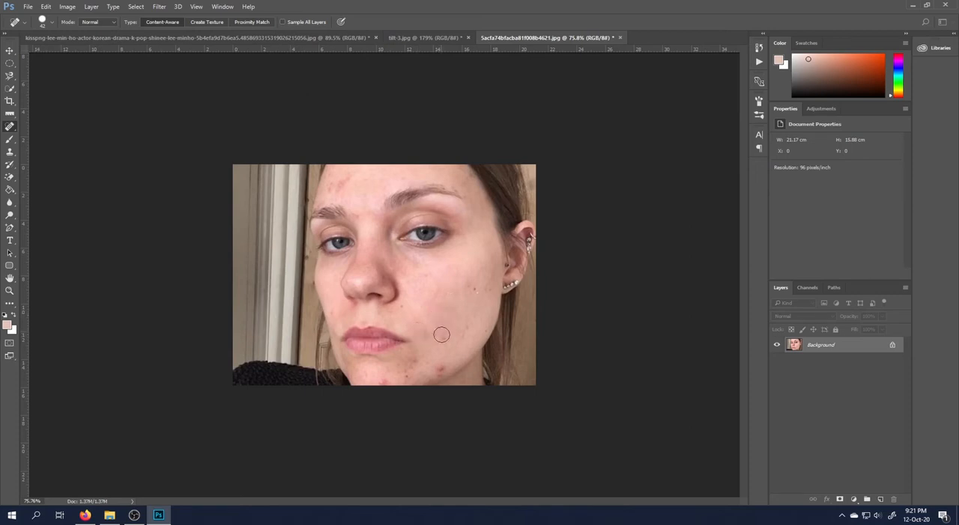
left_click(443, 335)
left_click(442, 368)
left_click(386, 376)
left_click_drag(488, 294, 476, 291)
left_click_drag(422, 308, 436, 277)
left_click_drag(329, 193, 352, 178)
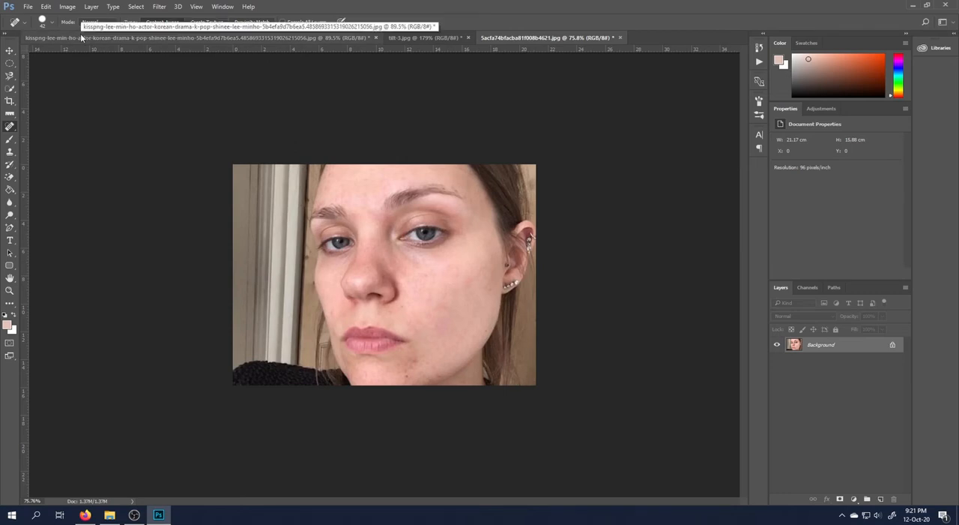
key("ctrl+z")
key("ctrl+z")
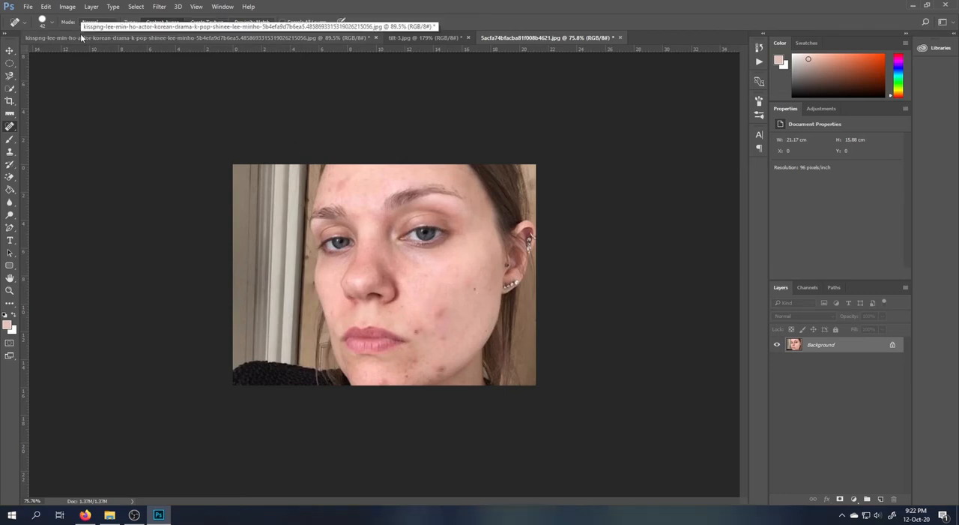
Cover the red blemishes on the lower cheek with the Healing Brush, sampling clean skin from the upper cheek
right_click(9, 127)
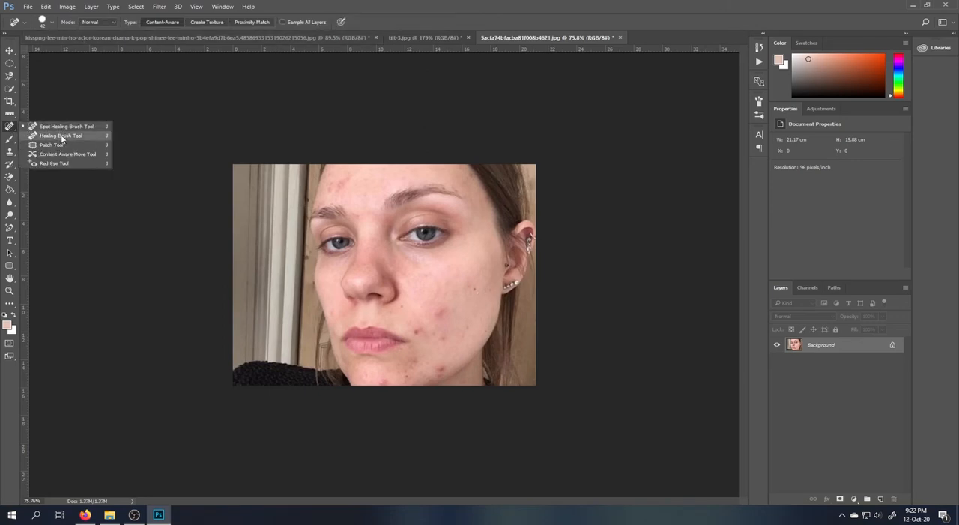
left_click(60, 136)
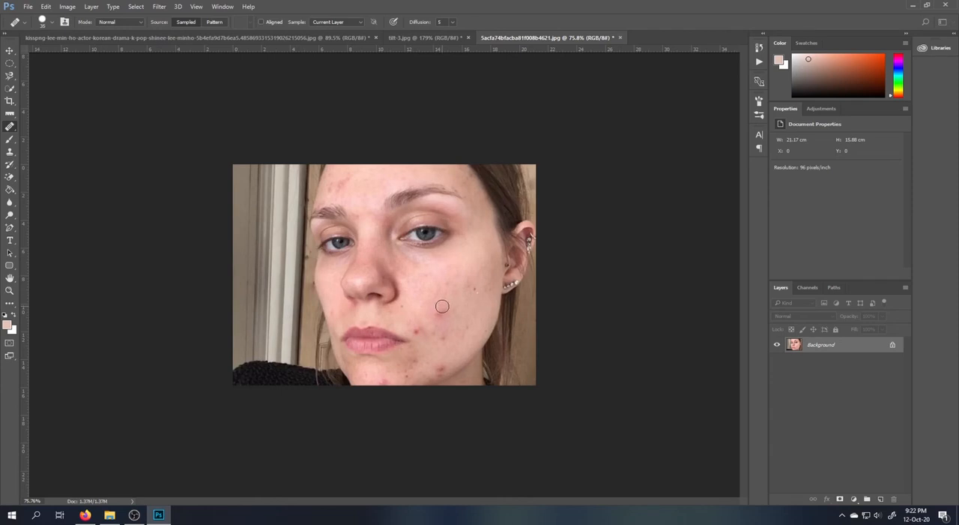
left_click(470, 259, "alt")
left_click(441, 317)
left_click(446, 285, "alt")
left_click(443, 325)
right_click(9, 127)
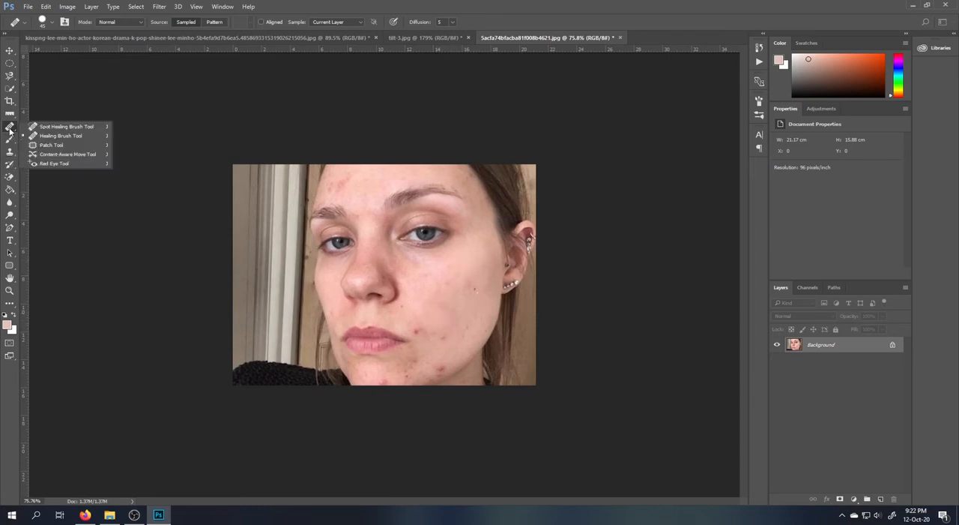
left_click(8, 51)
right_click(13, 130)
left_click(6, 51)
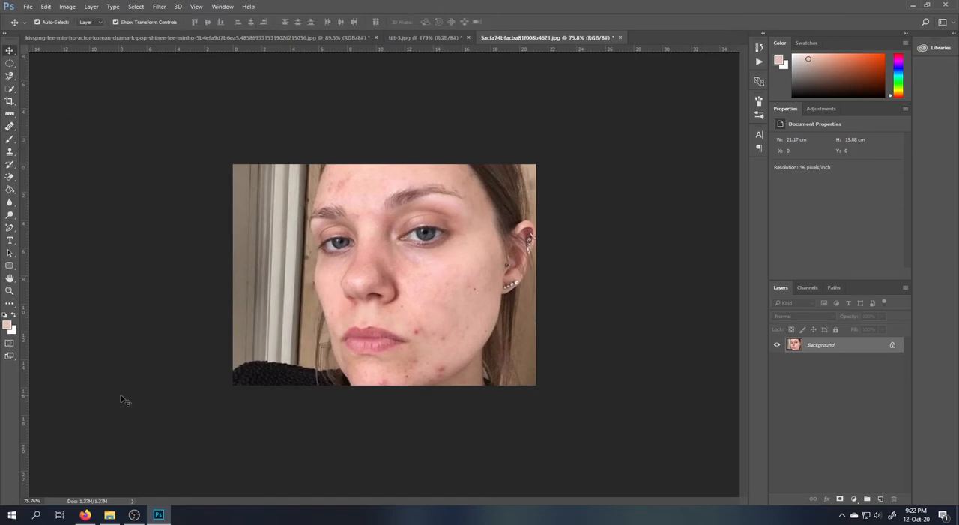
Switch to Firefox, find a portrait of a man with a thin mustache and open 03_pencil_thin.jpg in Photoshop
left_click(85, 514)
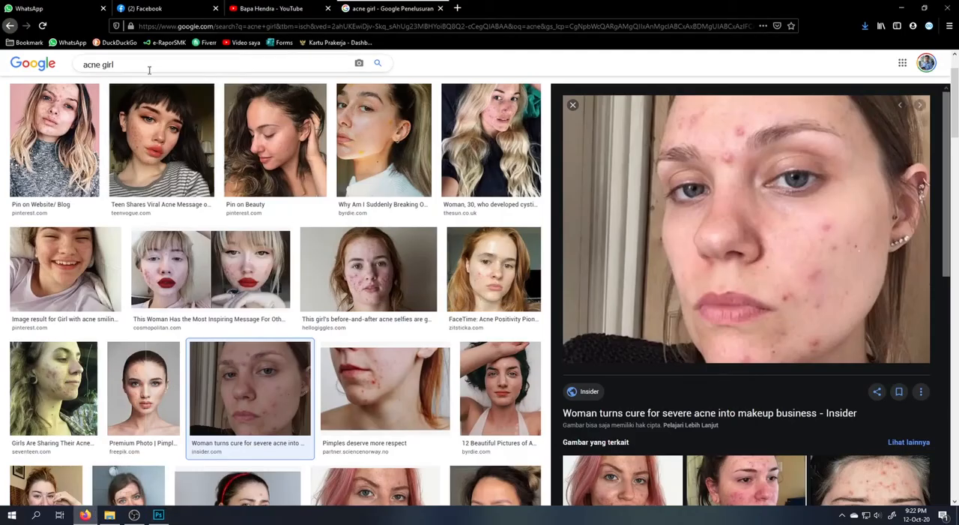
left_click_drag(150, 67, 12, 88)
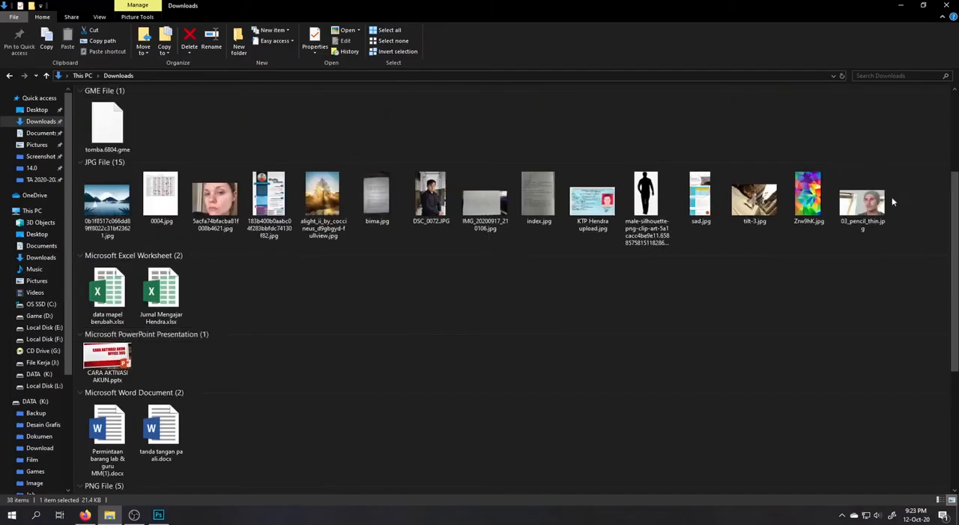
mouse_move(866, 204)
left_mouse_down()
mouse_move(885, 255)
mouse_move(554, 90)
mouse_move(678, 30)
mouse_move(676, 38)
left_mouse_up()
key("alt+Tab")
key("Tab")
scroll(487, 312, "up", 8)
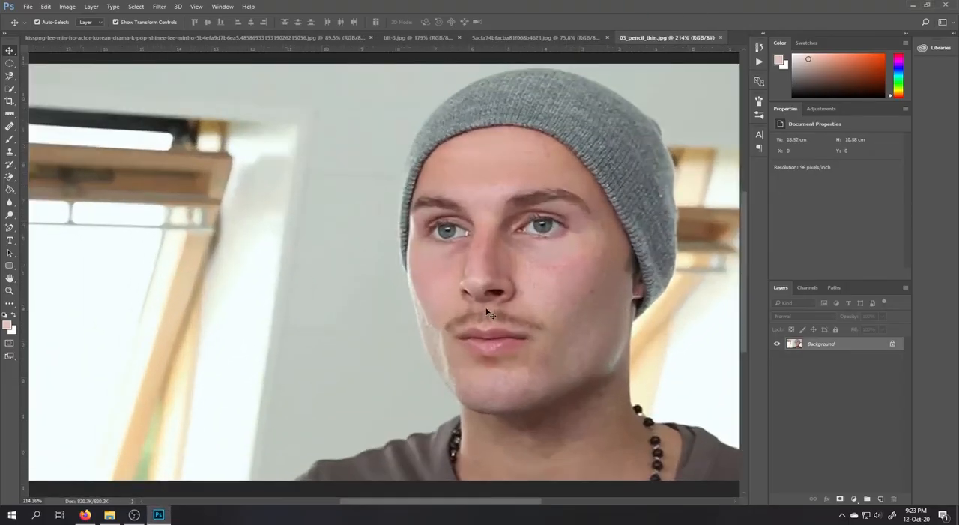
scroll(487, 312, "down", 5)
scroll(487, 313, "up", 4)
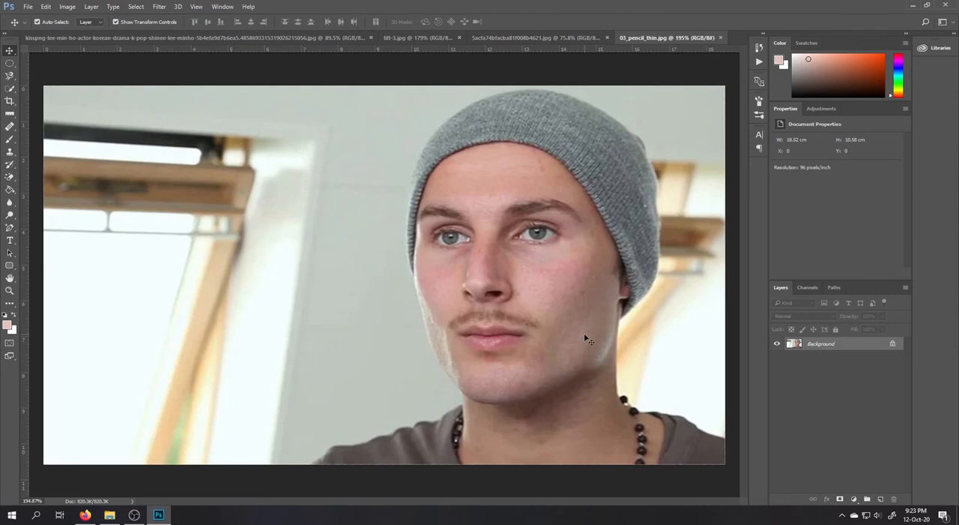
In the woman's portrait, use the Patch Tool to replace the blemish beside the mouth corner with clean upper-cheek skin
left_click(534, 38)
left_click(9, 127)
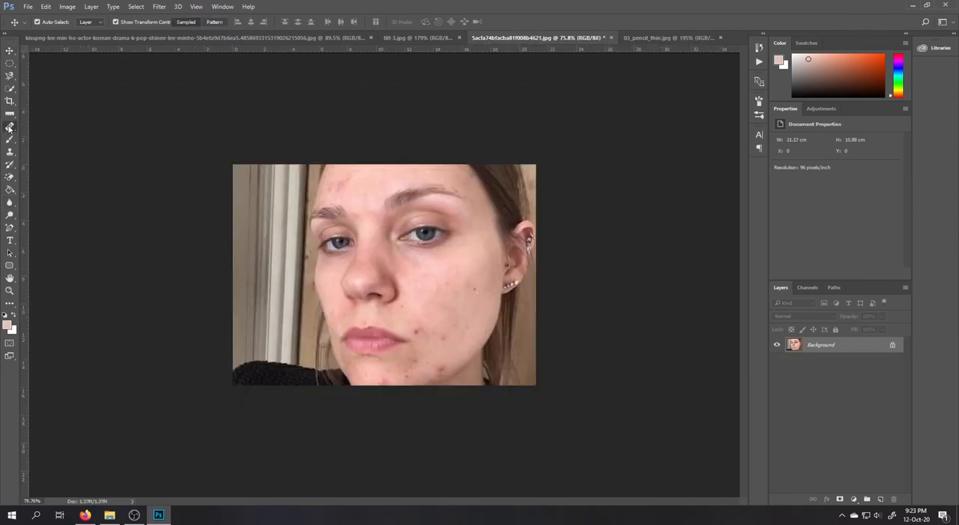
left_click(9, 128)
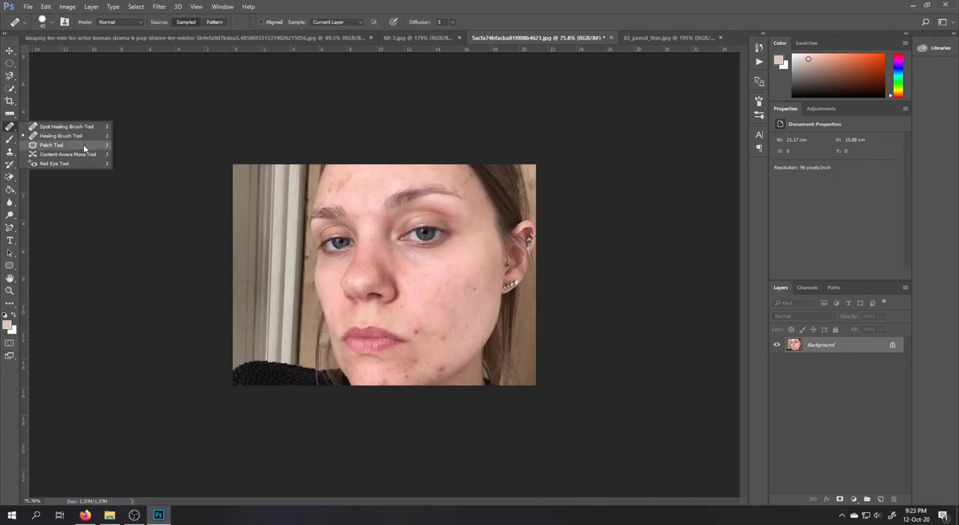
left_click(83, 144)
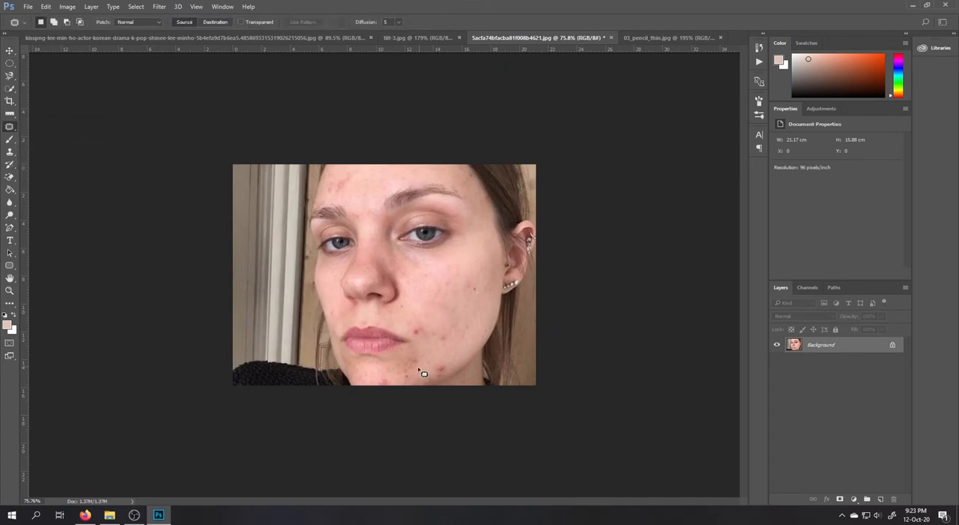
scroll(457, 384, "up", 3)
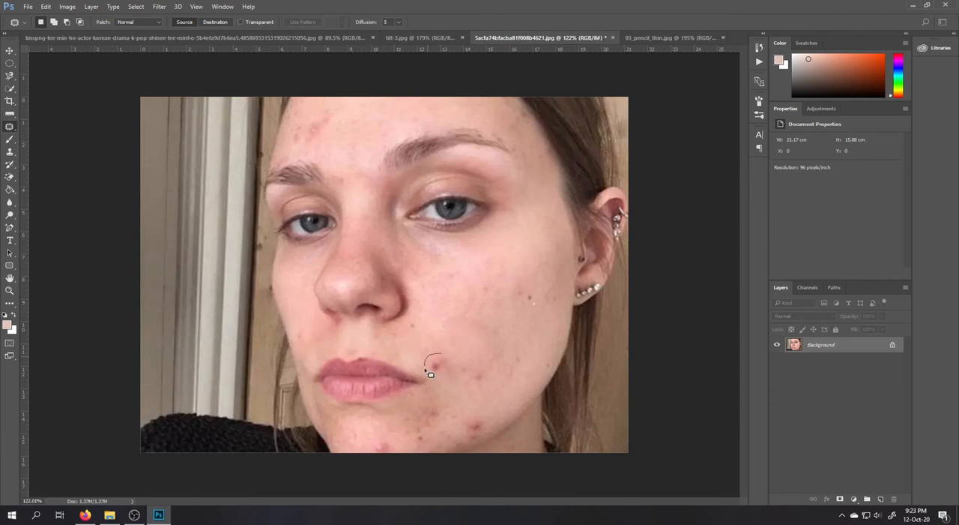
left_click_drag(444, 358, 443, 355)
left_click_drag(442, 371, 525, 253)
Patch the blemishes on the cheek, jaw, chin and side of the forehead with nearby clean skin, and clear the selection
mouse_move(474, 351)
left_mouse_down()
mouse_move(475, 381)
mouse_move(464, 385)
mouse_move(490, 375)
mouse_move(483, 327)
left_mouse_up()
mouse_move(539, 291)
left_mouse_down()
mouse_move(528, 291)
mouse_move(537, 309)
mouse_move(539, 293)
mouse_move(525, 287)
left_mouse_up()
mouse_move(479, 414)
left_mouse_down()
mouse_move(470, 418)
mouse_move(483, 435)
mouse_move(481, 413)
mouse_move(517, 381)
left_mouse_up()
mouse_move(386, 445)
left_mouse_down()
mouse_move(377, 447)
mouse_move(402, 457)
mouse_move(389, 442)
left_mouse_up()
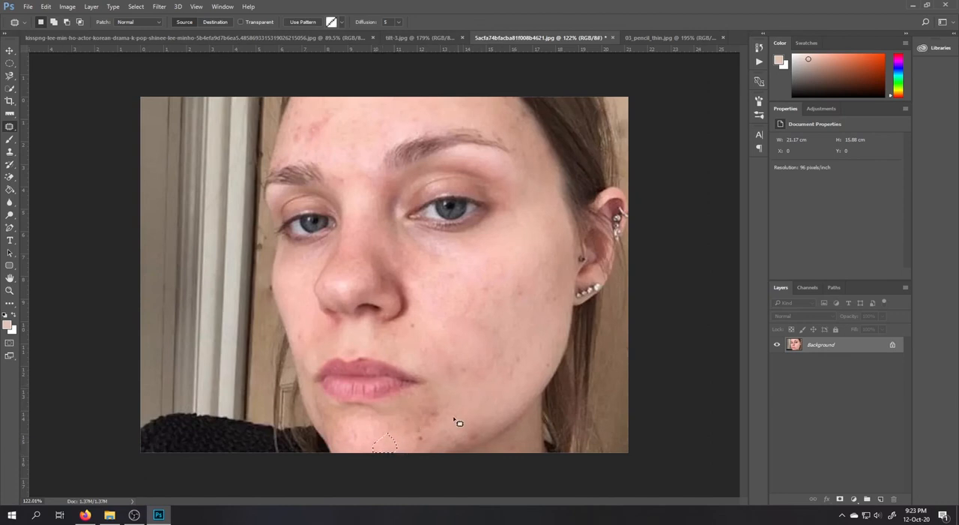
mouse_move(322, 118)
left_mouse_down()
mouse_move(305, 135)
mouse_move(314, 141)
mouse_move(321, 121)
mouse_move(369, 133)
left_mouse_up()
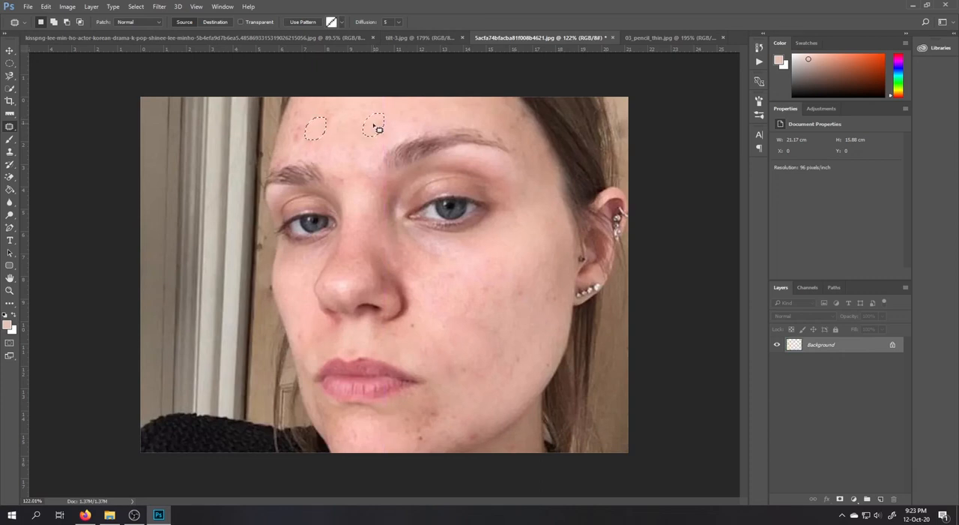
key("ctrl+d")
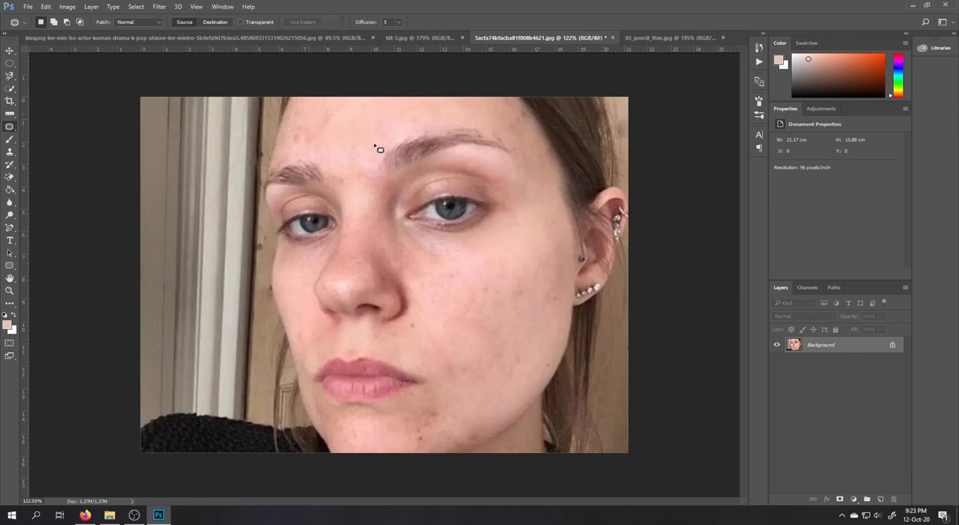
In 03_pencil_thin.jpg, remove both halves of the man's mustache with the Patch Tool, using clean facial skin, and deselect
left_click(645, 38)
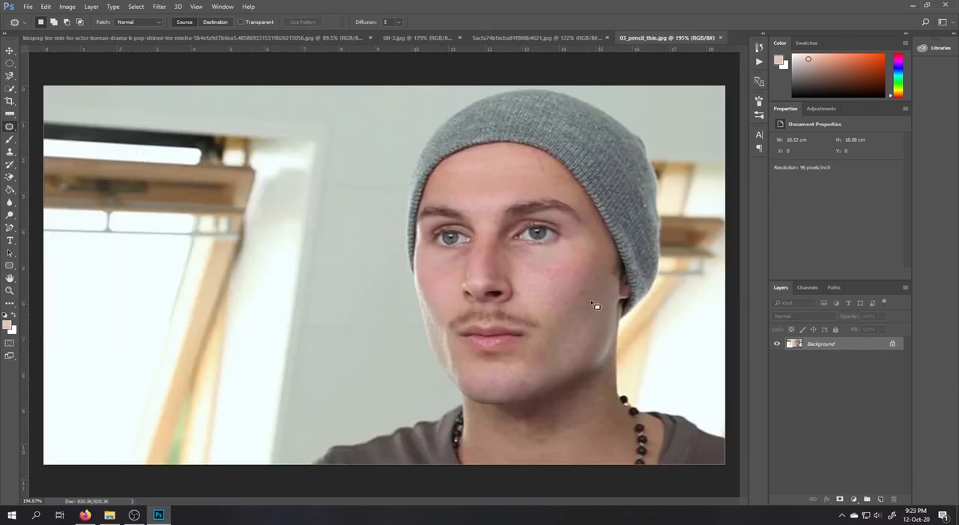
scroll(526, 331, "up", 2)
scroll(522, 337, "up", 1)
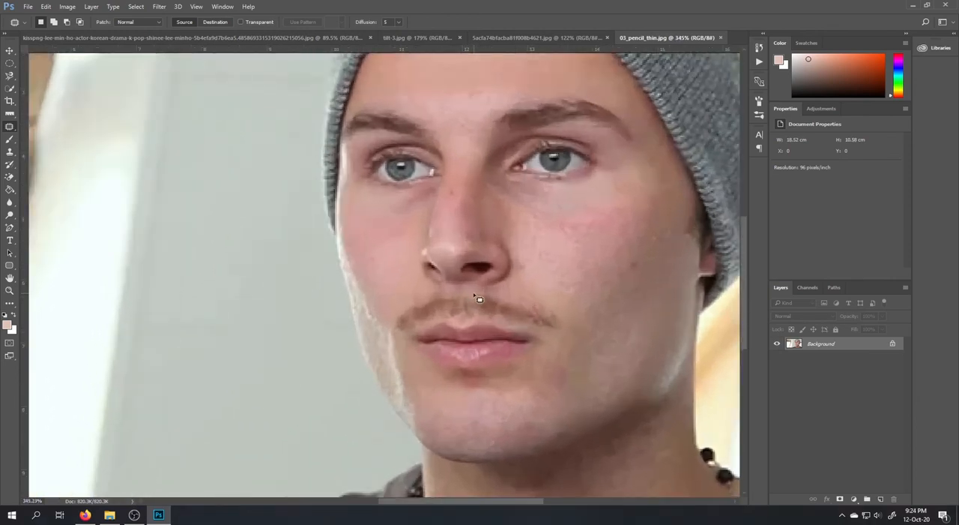
mouse_move(473, 296)
left_mouse_down()
mouse_move(476, 315)
mouse_move(545, 332)
mouse_move(556, 319)
mouse_move(479, 294)
mouse_move(509, 275)
left_mouse_up()
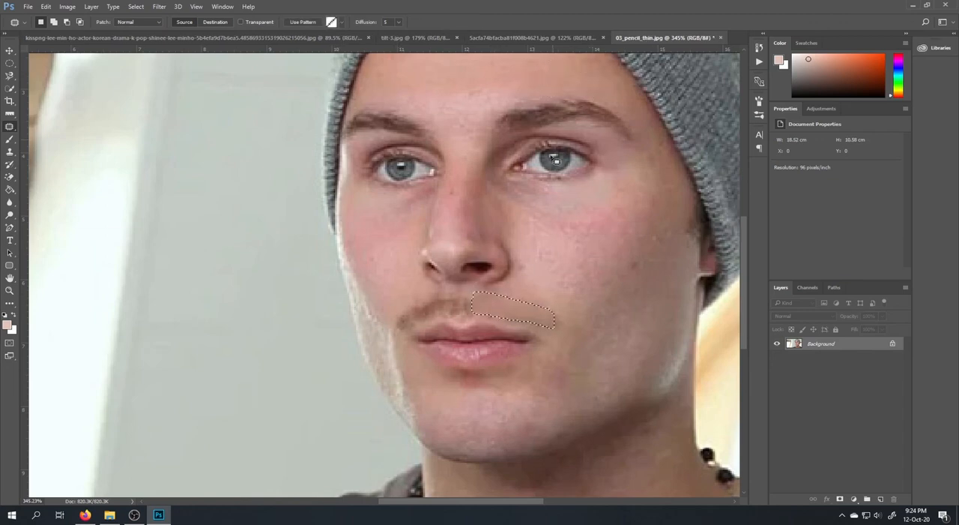
mouse_move(450, 293)
left_mouse_down()
mouse_move(403, 308)
mouse_move(396, 332)
mouse_move(483, 317)
mouse_move(484, 298)
mouse_move(465, 292)
mouse_move(477, 105)
mouse_move(469, 81)
left_mouse_up()
key("ctrl+d")
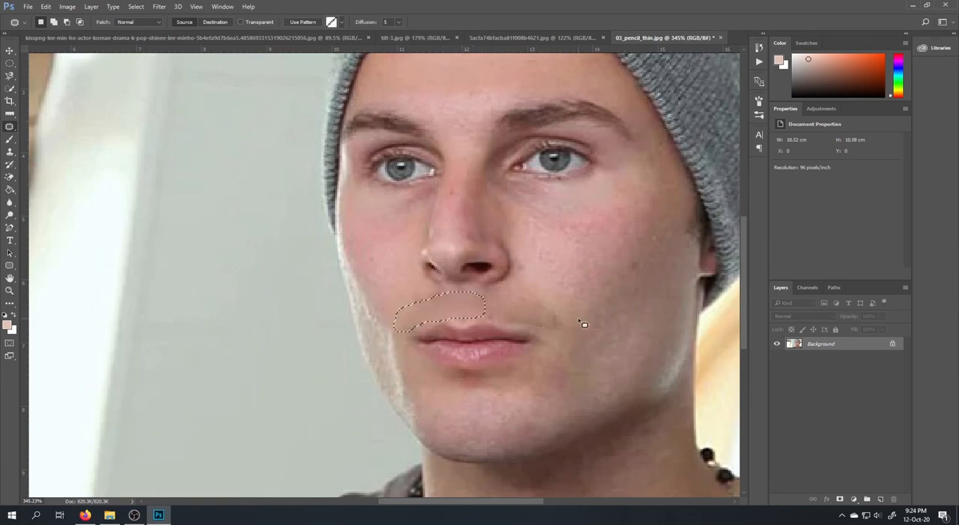
key("ctrl+minus")
key("ctrl+minus")
key("ctrl+minus")
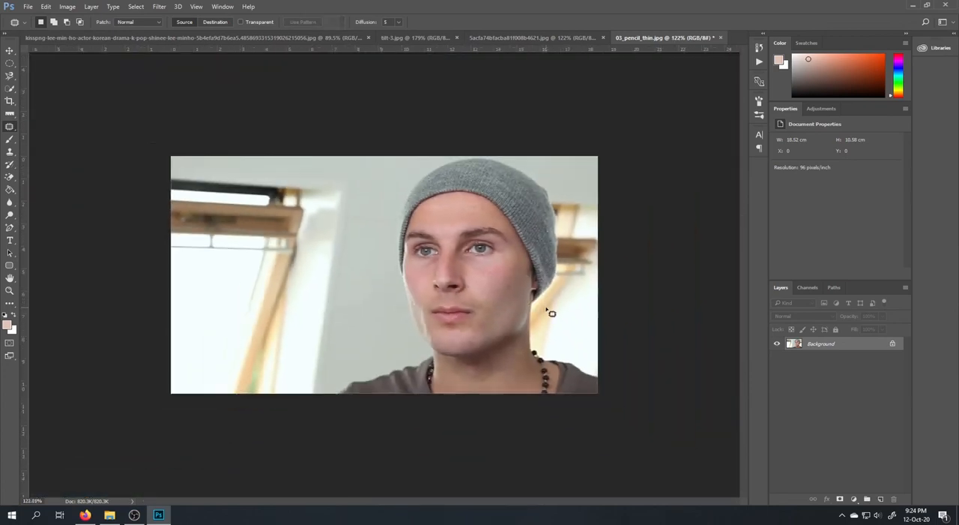
Review the healing, crop and ruler tool groups in turn, and return to the Move Tool
right_click(6, 128)
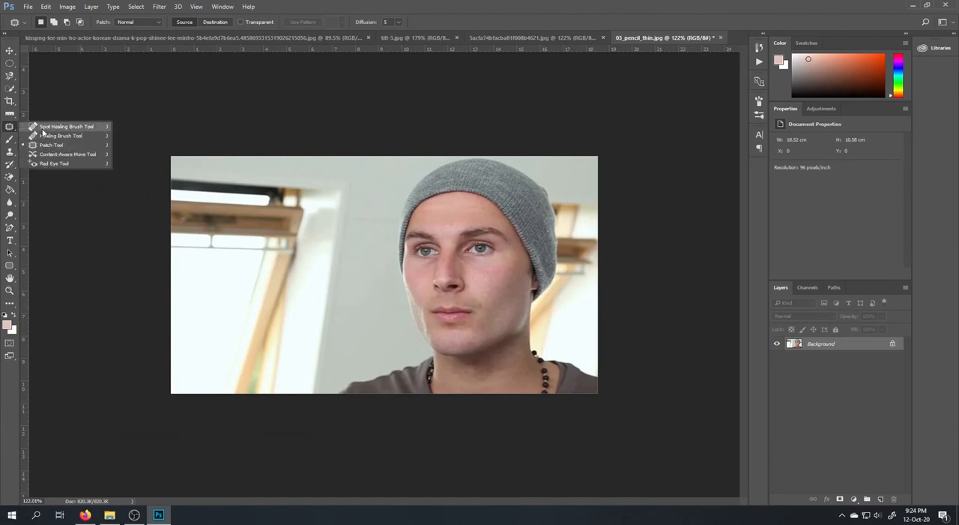
left_click(44, 128)
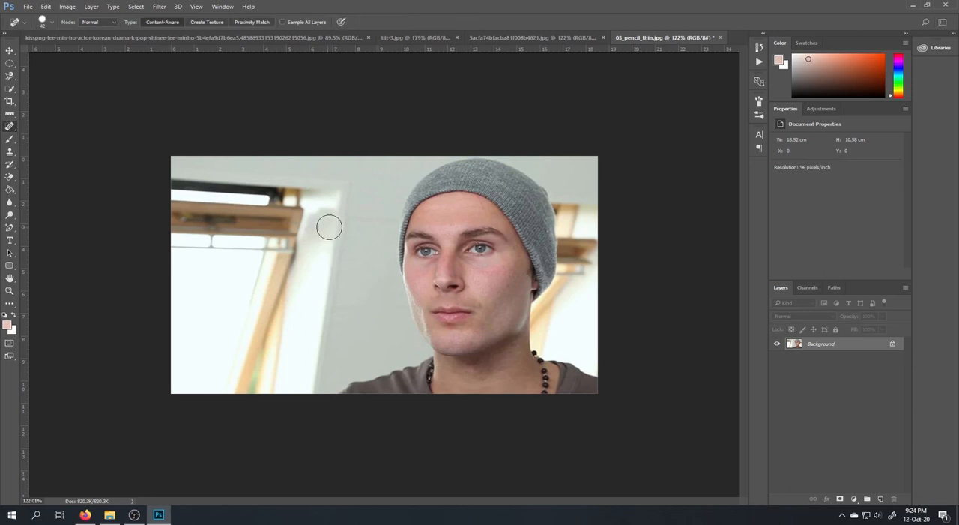
left_click(8, 102)
left_click(42, 105)
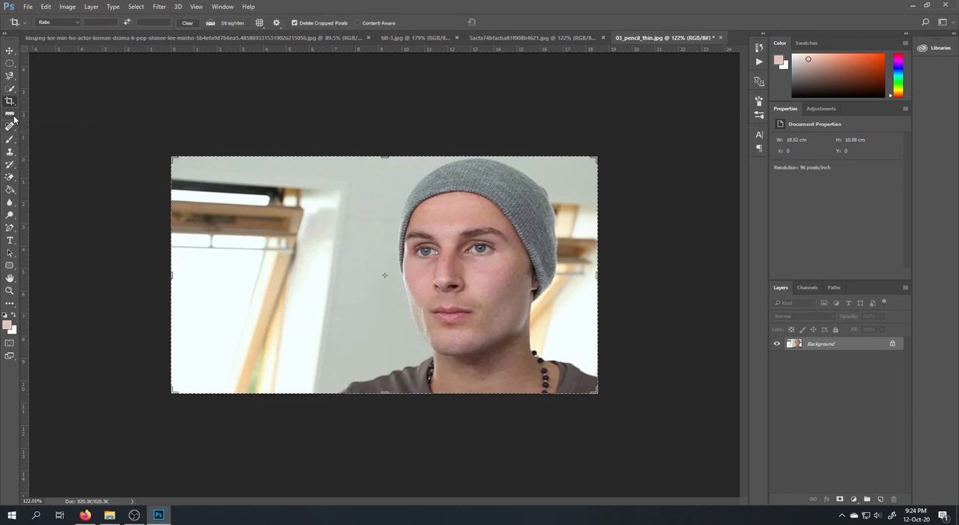
left_click(9, 113)
left_click(44, 143)
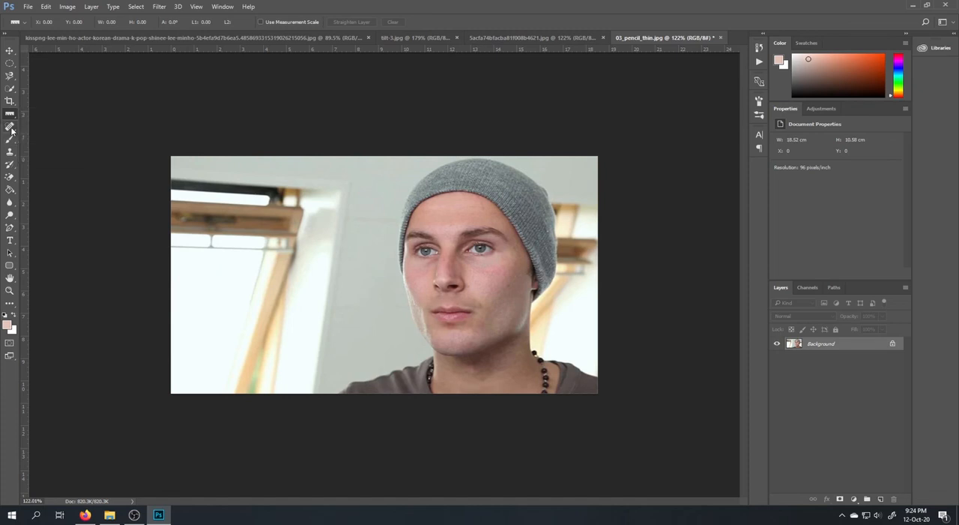
left_click(9, 126)
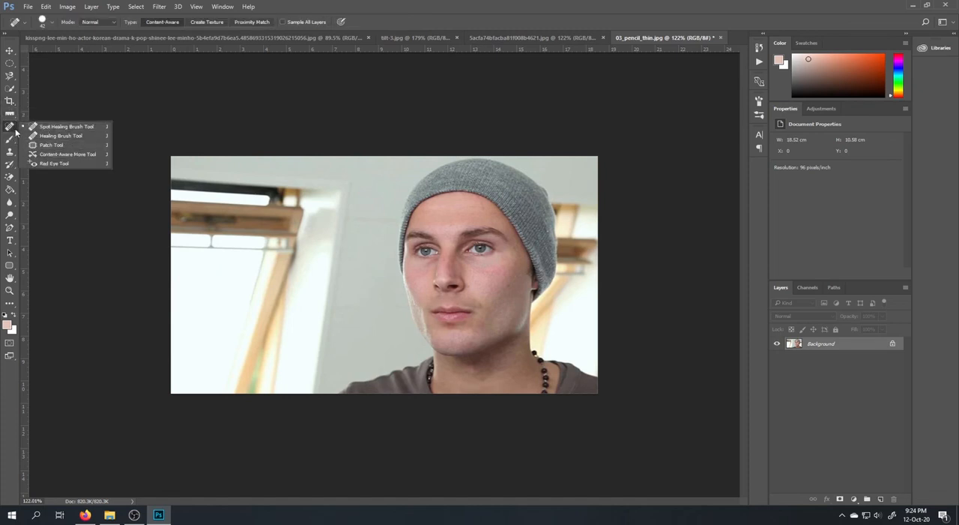
left_click(82, 76)
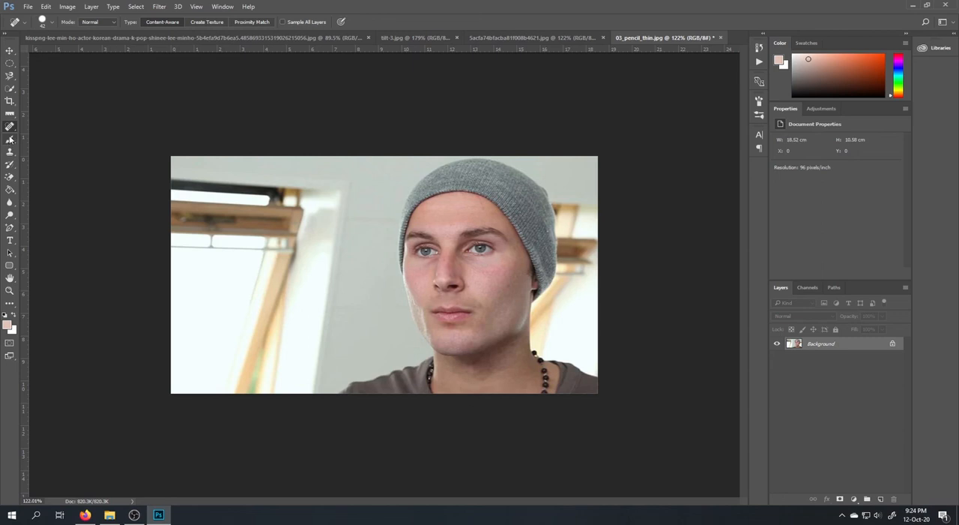
left_click(10, 50)
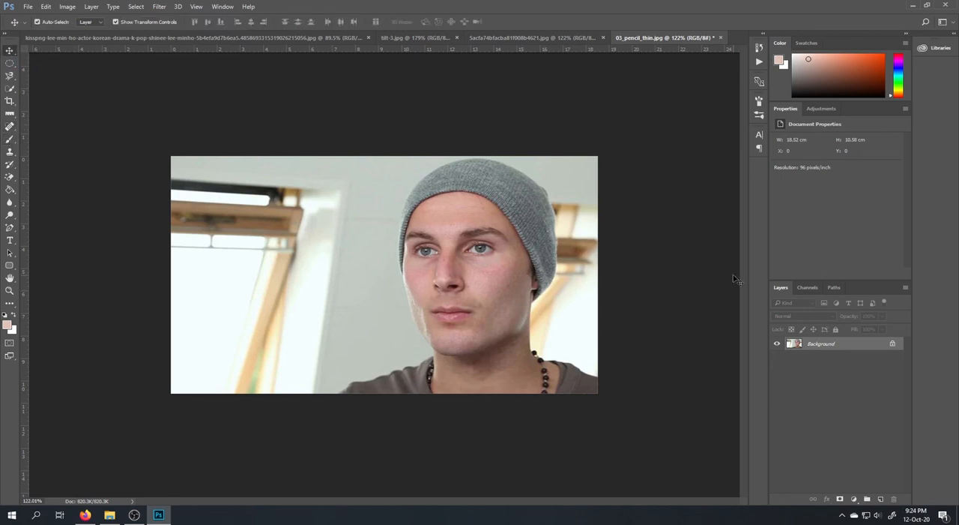
scroll(510, 306, "up", 6)
scroll(458, 322, "down", 4)
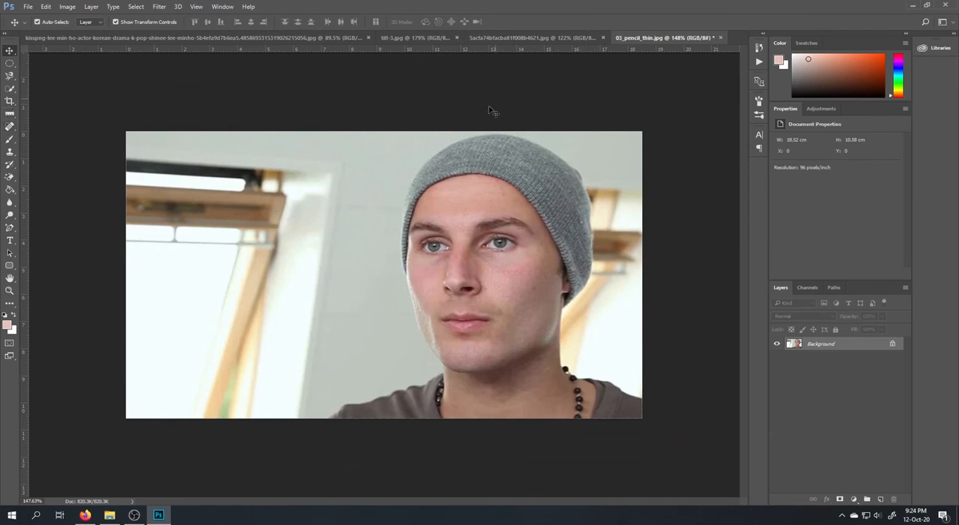
mouse_move(134, 514)
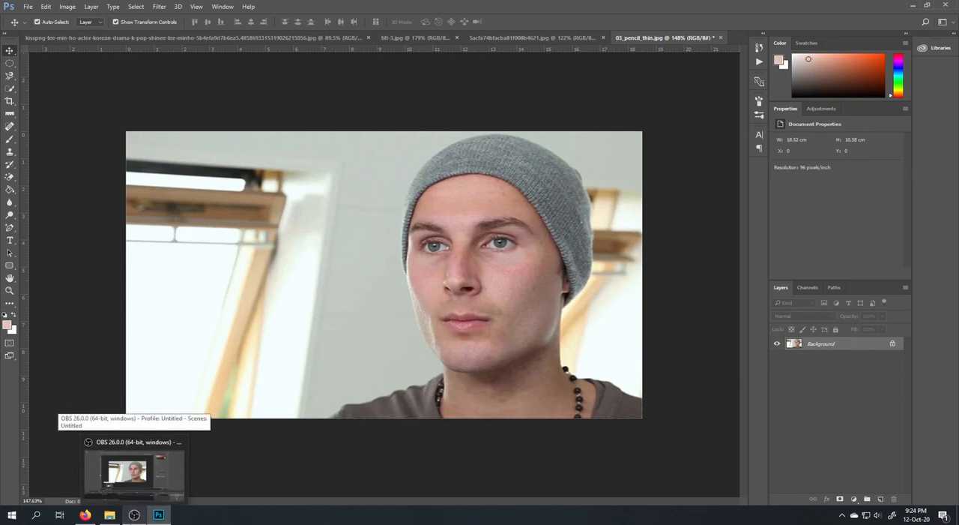
left_click(131, 470)
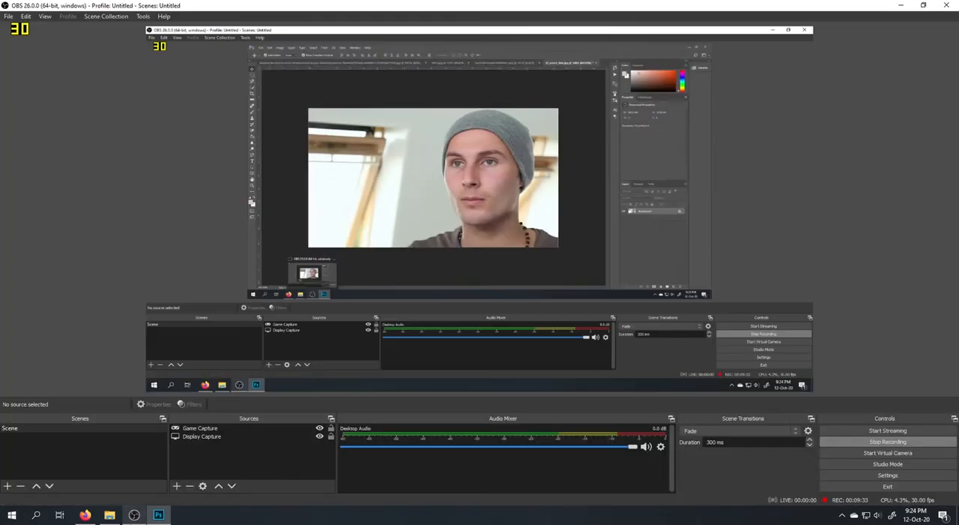